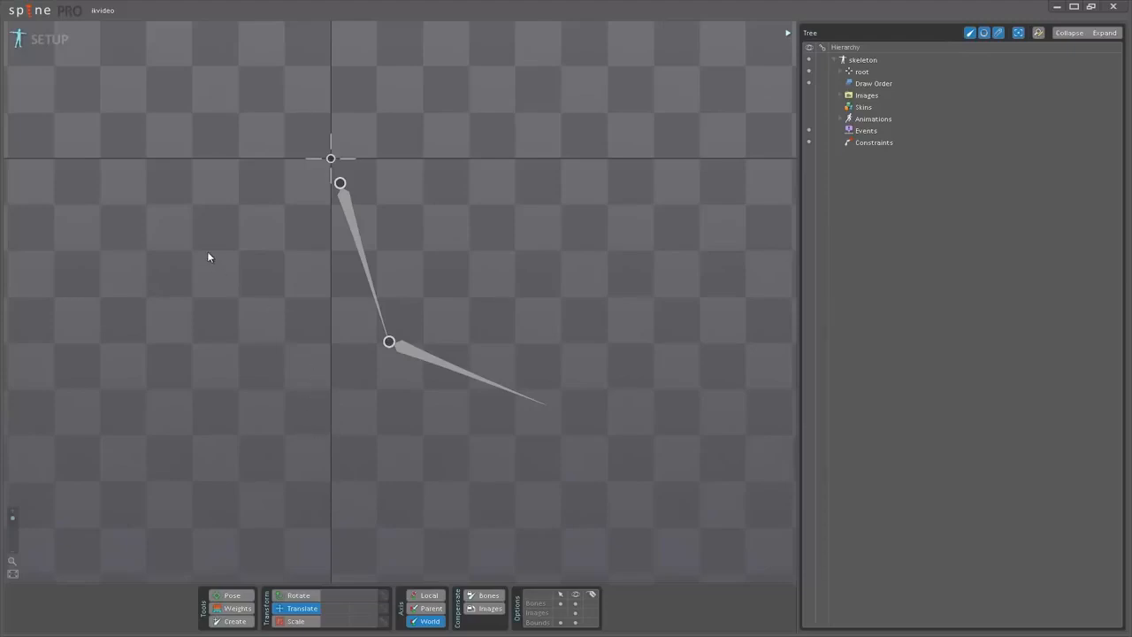
Play the existing arm animation in Animate mode and return to Setup mode.
left_click(49, 39)
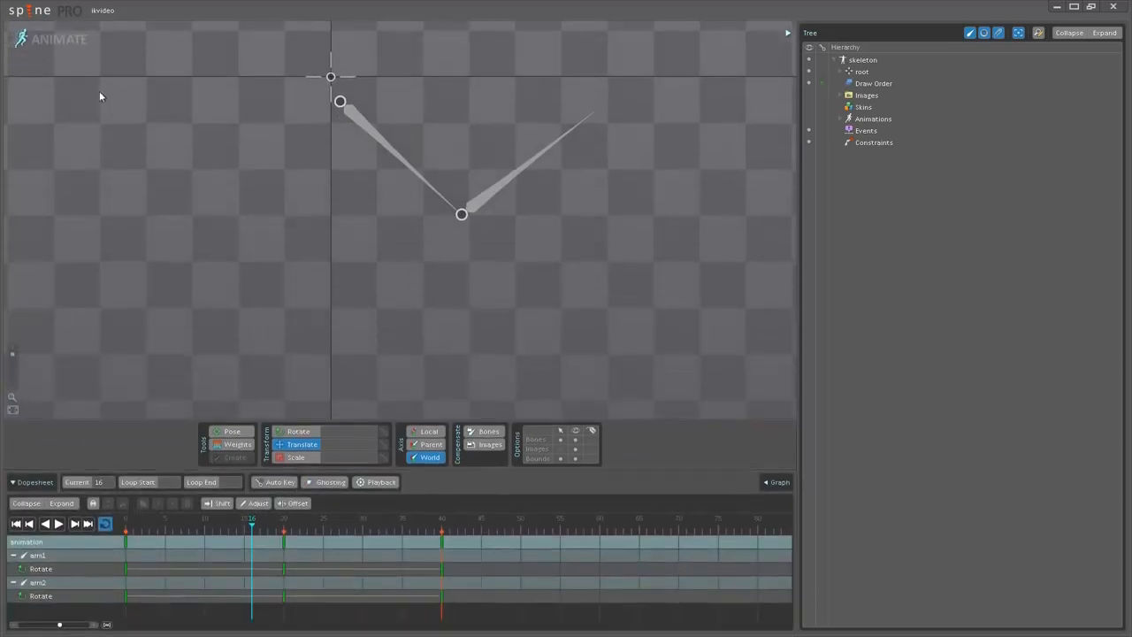
left_click(58, 523)
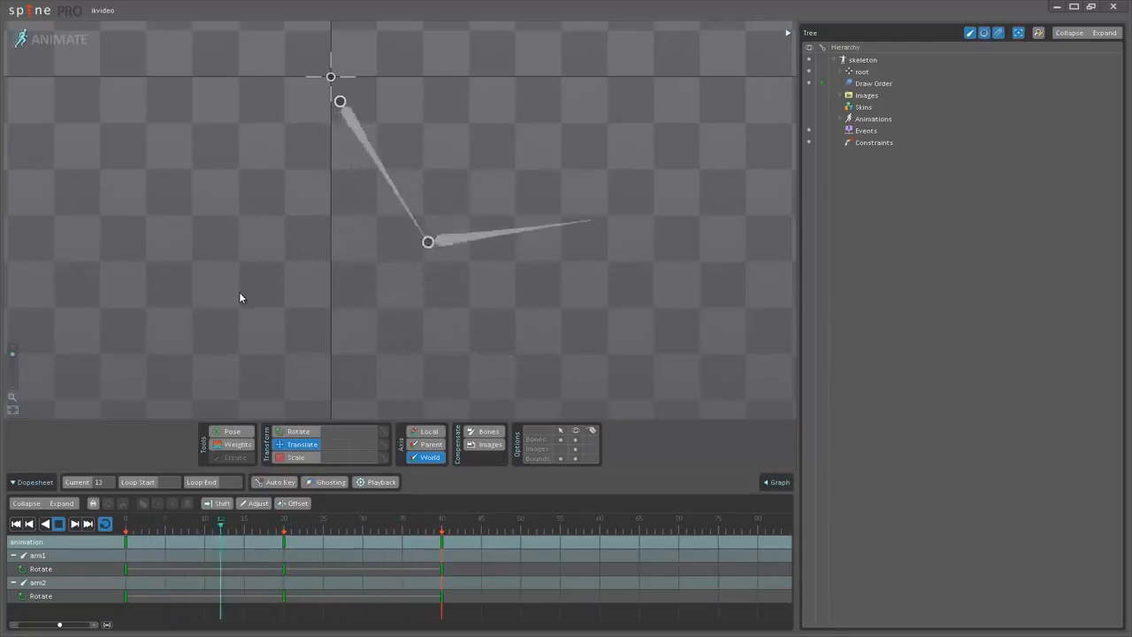
left_click(58, 41)
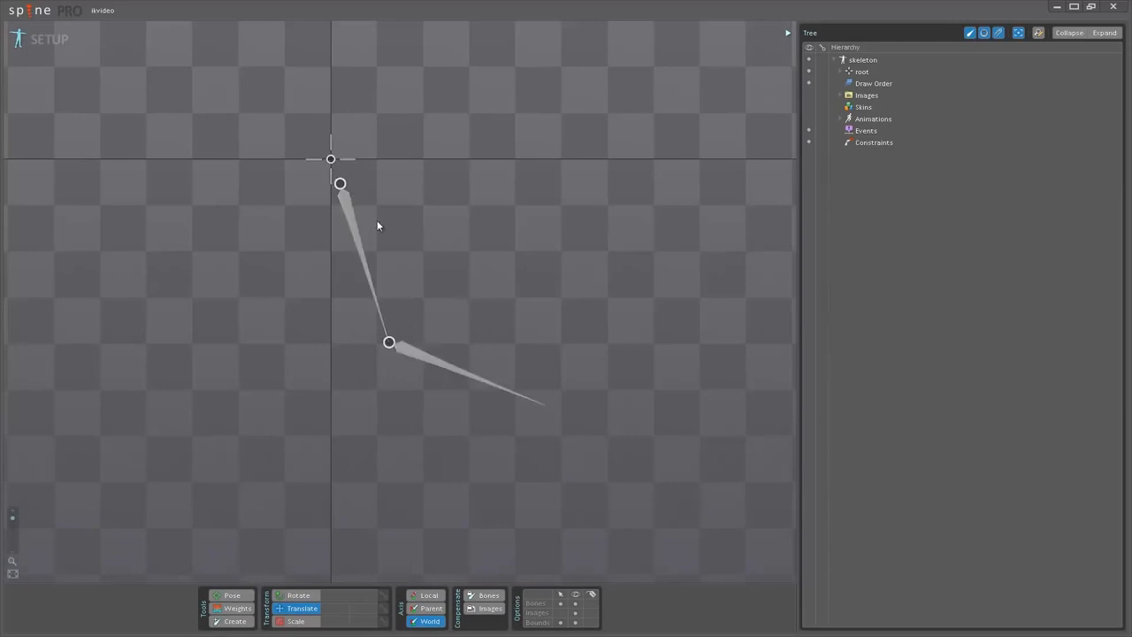
Create a target bone under root just beyond the tip of arm2.
left_click(331, 160)
key("c")
left_click(569, 410)
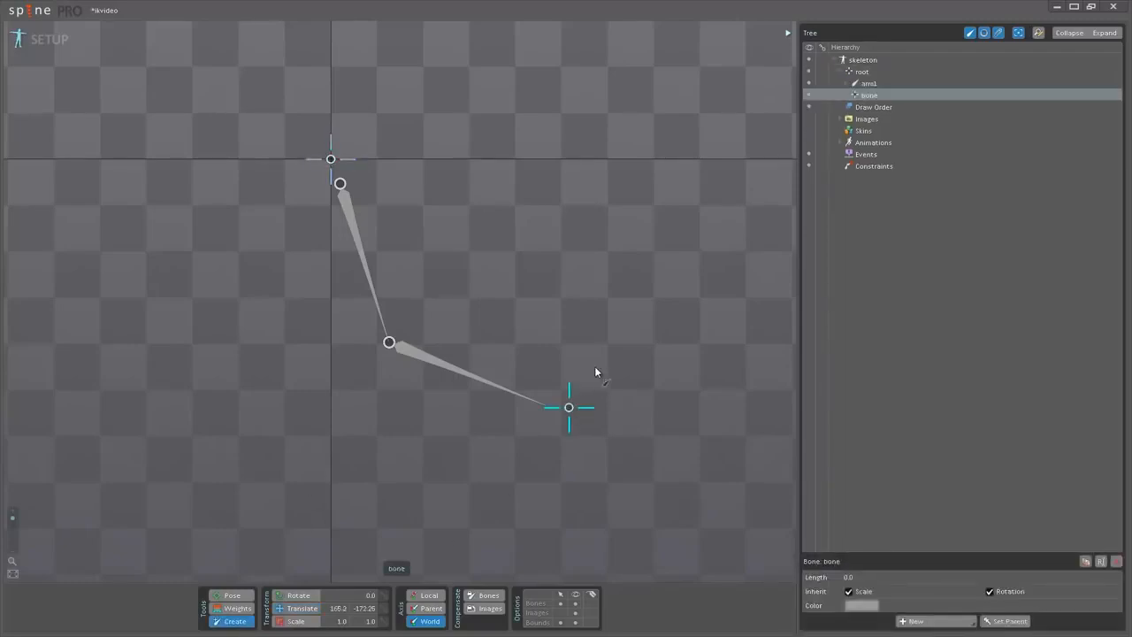
Create an IK constraint named "constraint" on arm1 and arm2, using the new bone as its target.
left_click(363, 260)
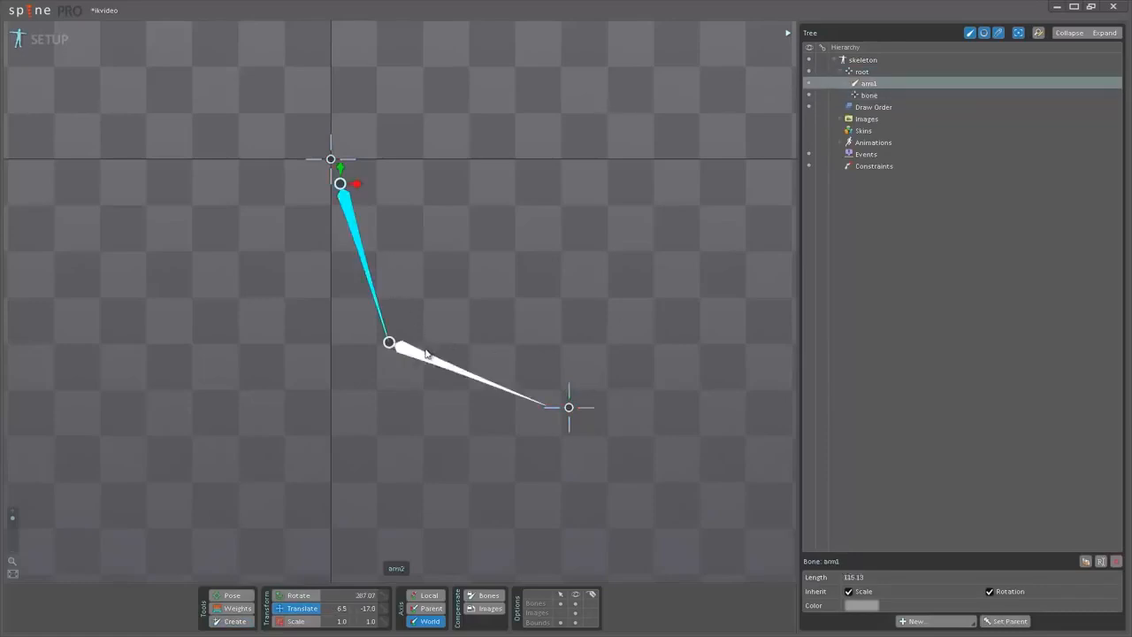
left_click(468, 373, "ctrl")
left_click(868, 167)
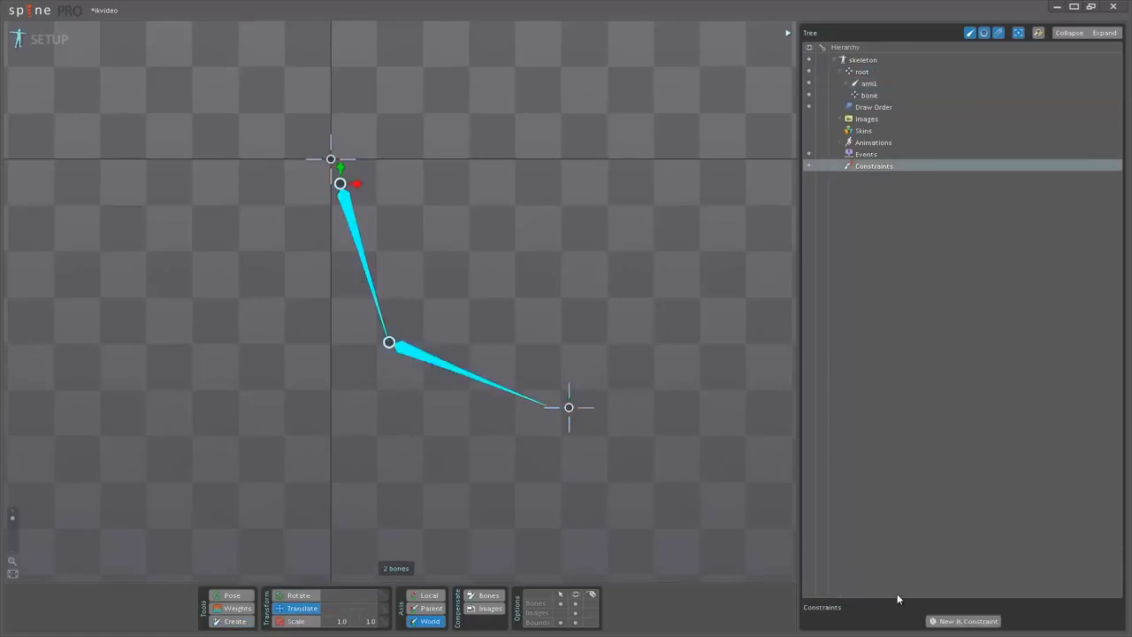
left_click(962, 621)
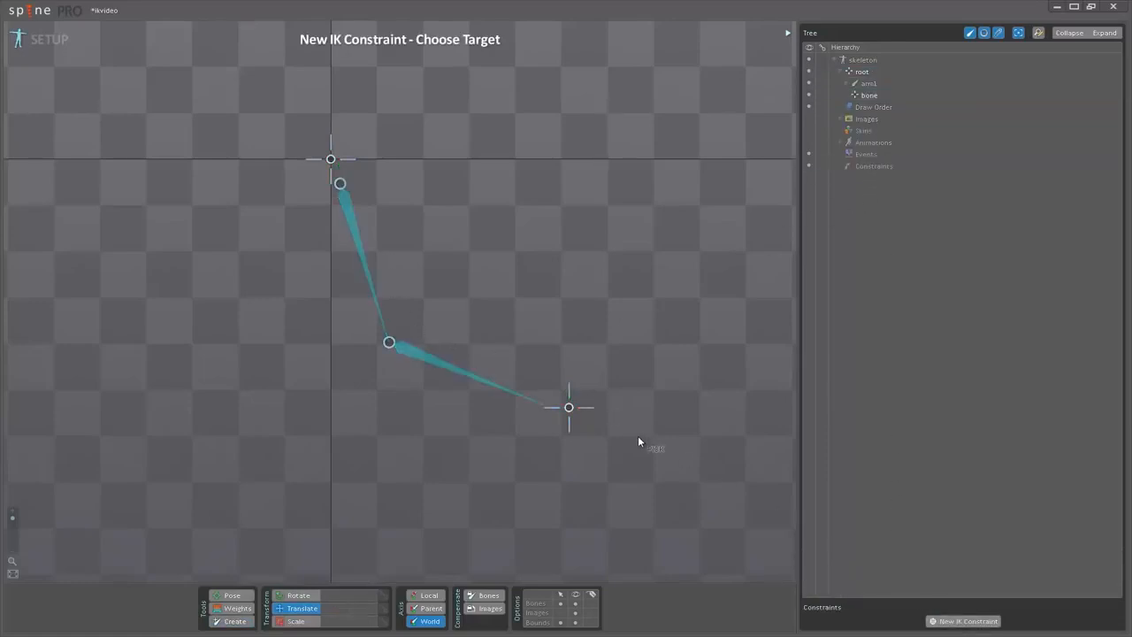
left_click(569, 408)
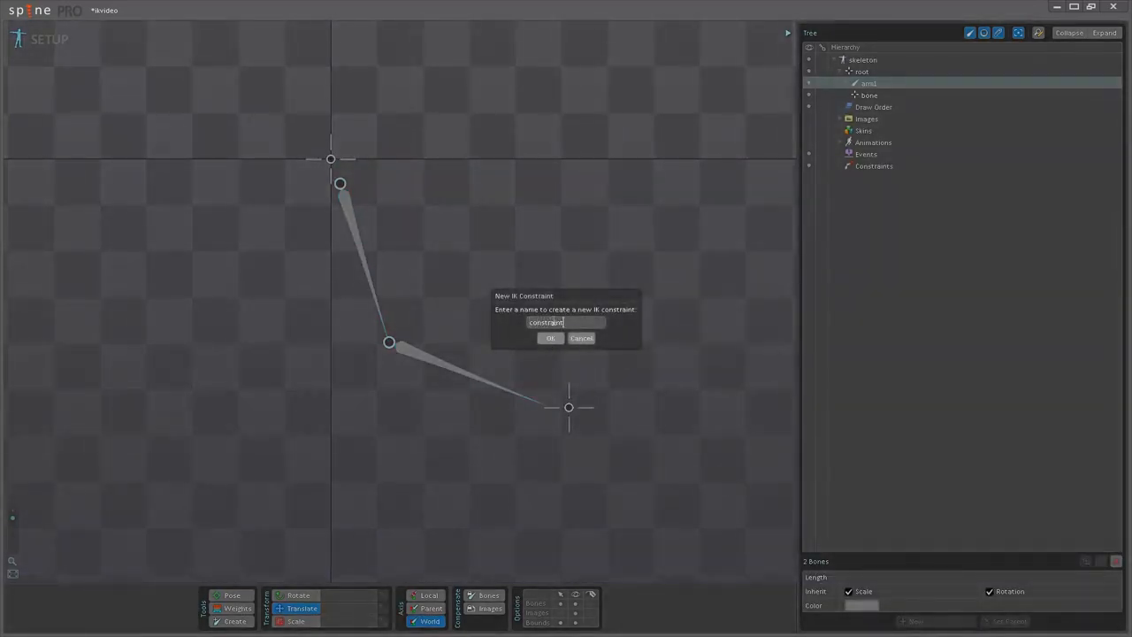
key("Return")
Move the IK target bone to about 153.75, -92.09 and try to move arm1 directly.
left_click_drag(578, 421, 658, 275)
left_click(355, 219)
left_click_drag(412, 88, 530, 230)
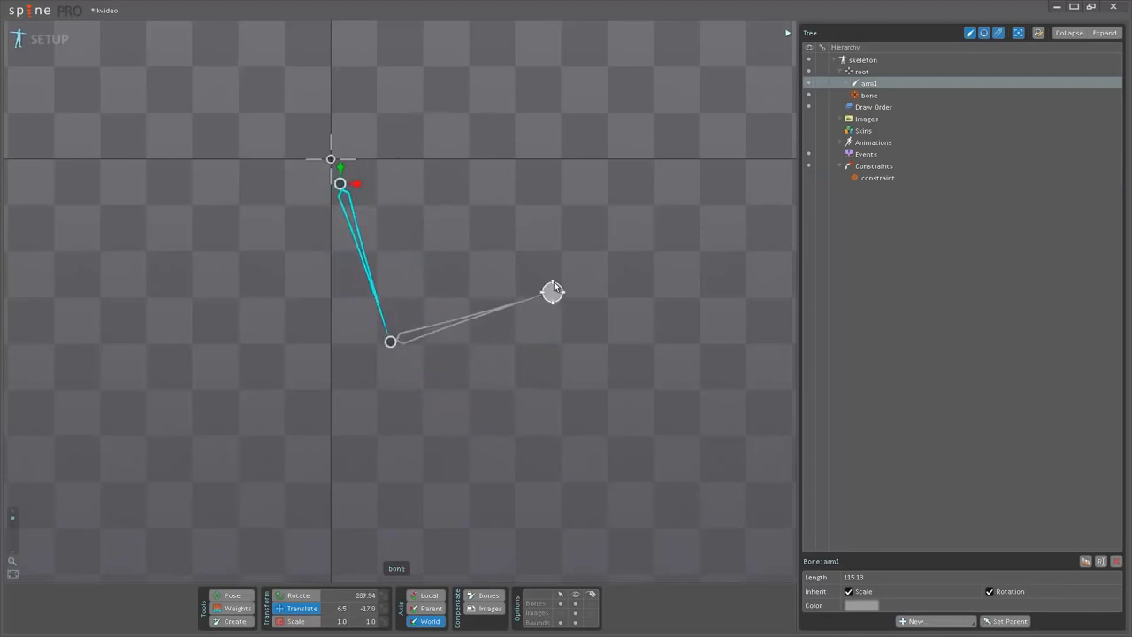
Try moving the IK target bone farther out and undo that move.
left_click(553, 289)
left_click(549, 292)
left_click(549, 292)
left_click_drag(568, 262, 565, 225)
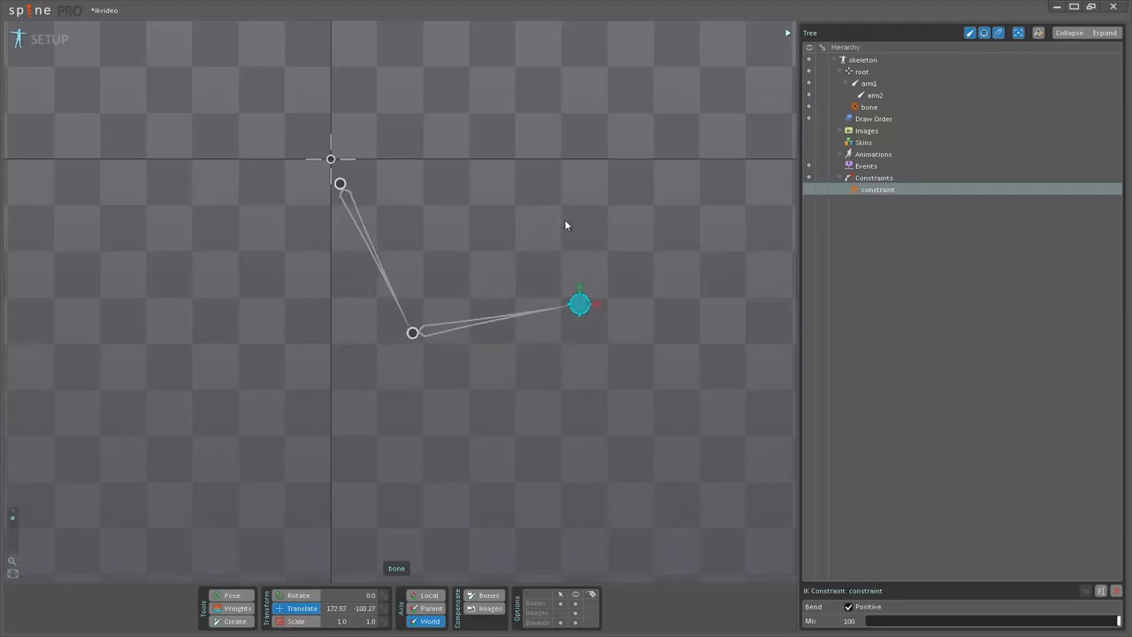
key("ctrl+z")
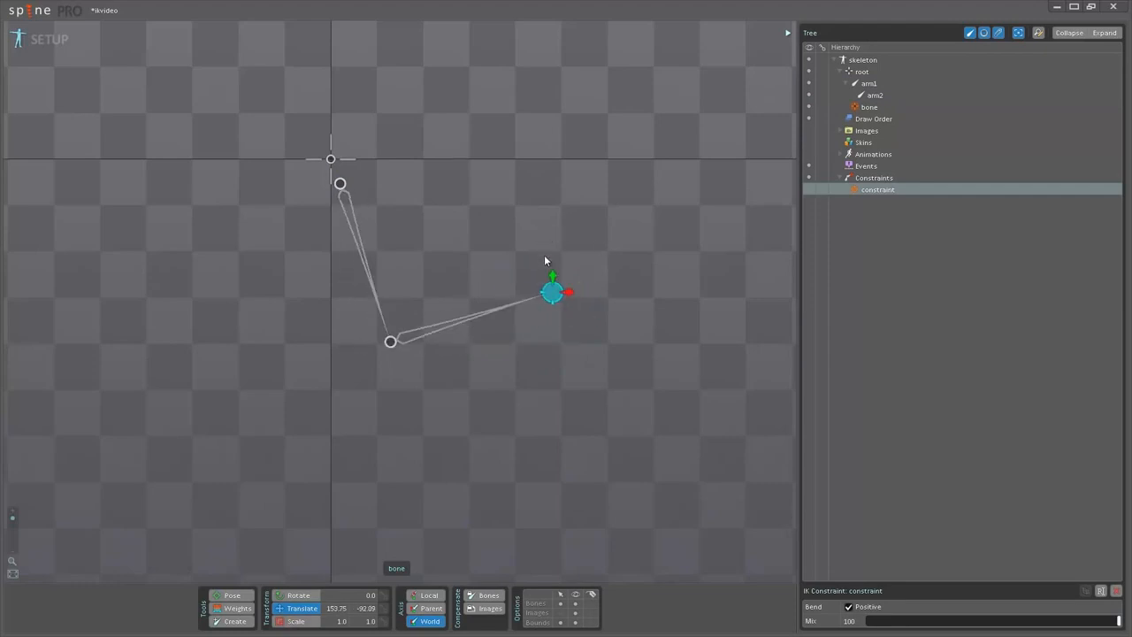
Switch to Animate mode, play the animation with the IK constraint active, and return to frame 0.
left_click(55, 40)
left_click(58, 524)
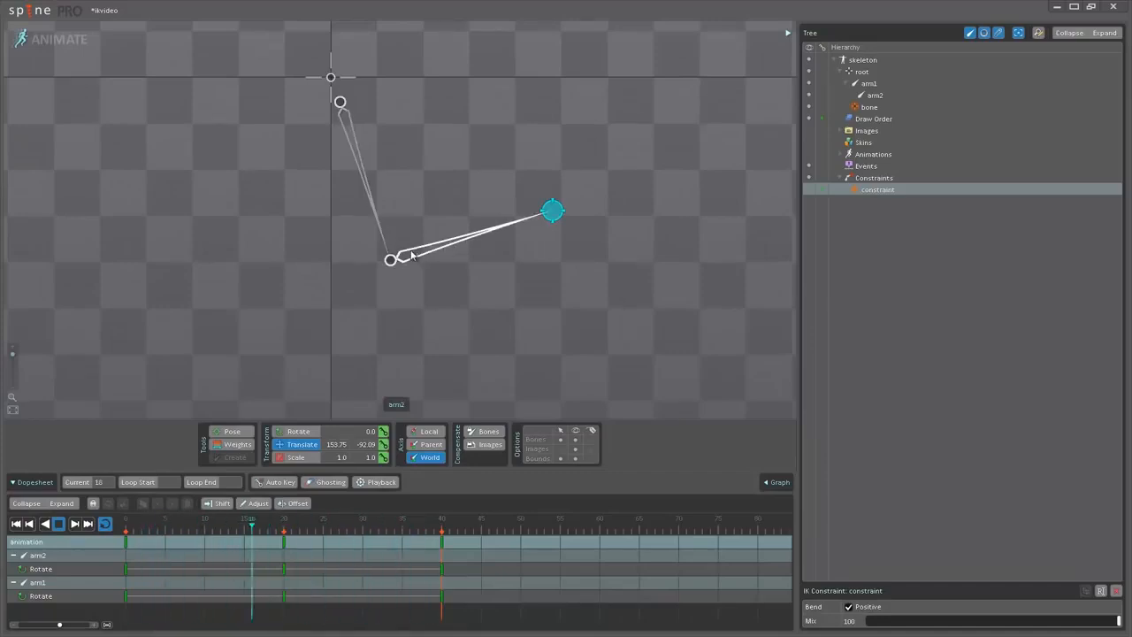
mouse_move(173, 523)
left_mouse_down()
mouse_move(156, 531)
mouse_move(176, 530)
left_mouse_up()
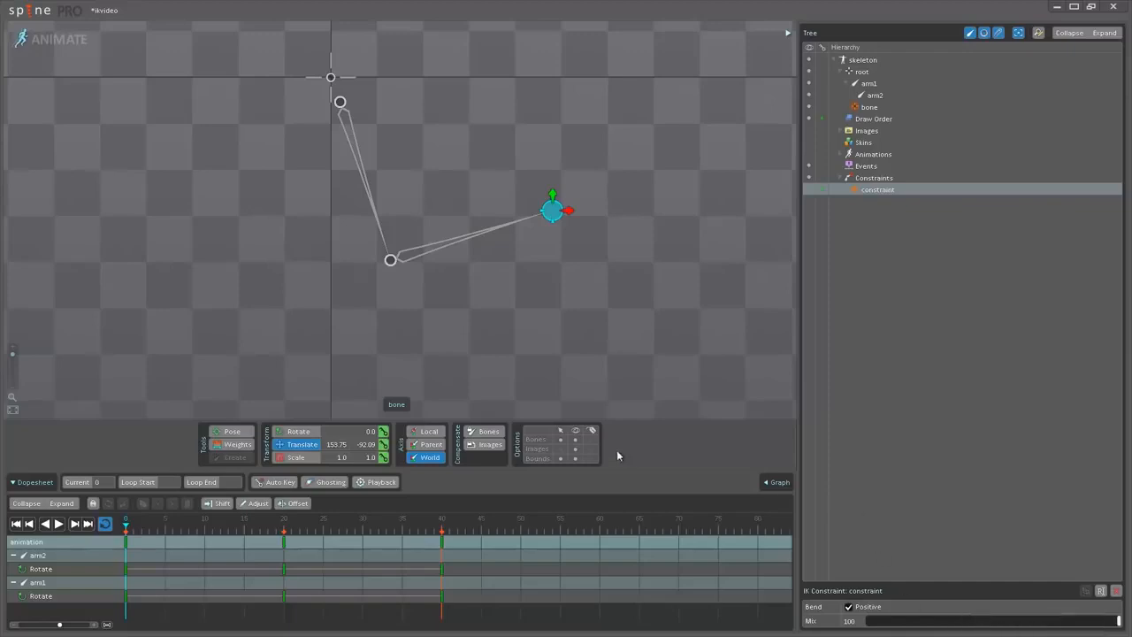
Key the IK constraint's mix at 0 on frame 0 and play the animation to check it.
left_click_drag(940, 621, 863, 621)
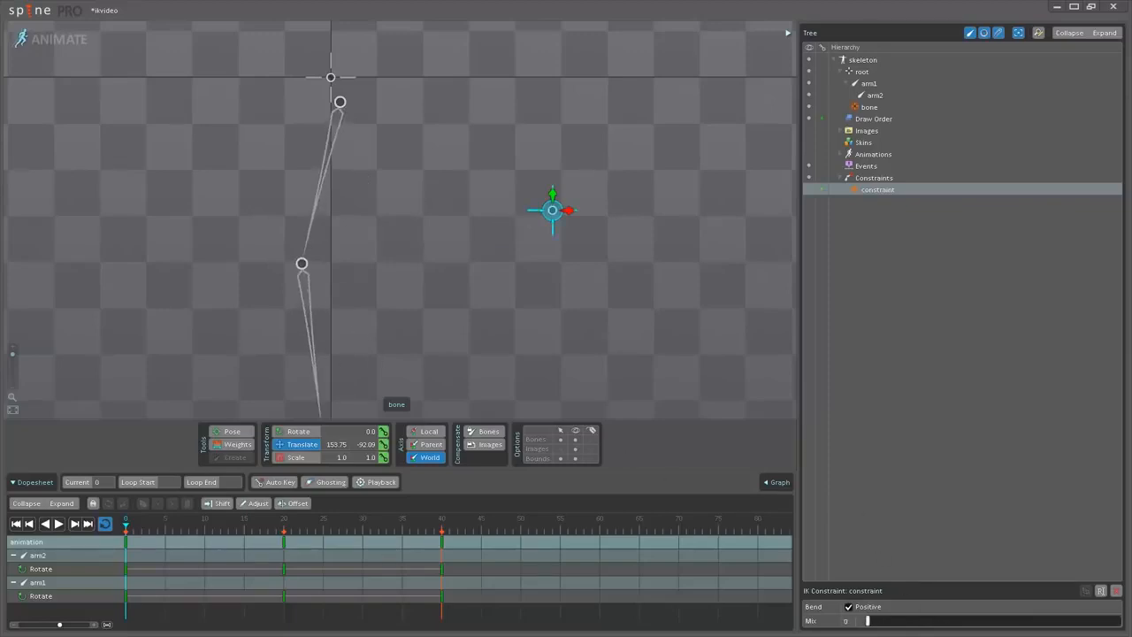
left_click(820, 189)
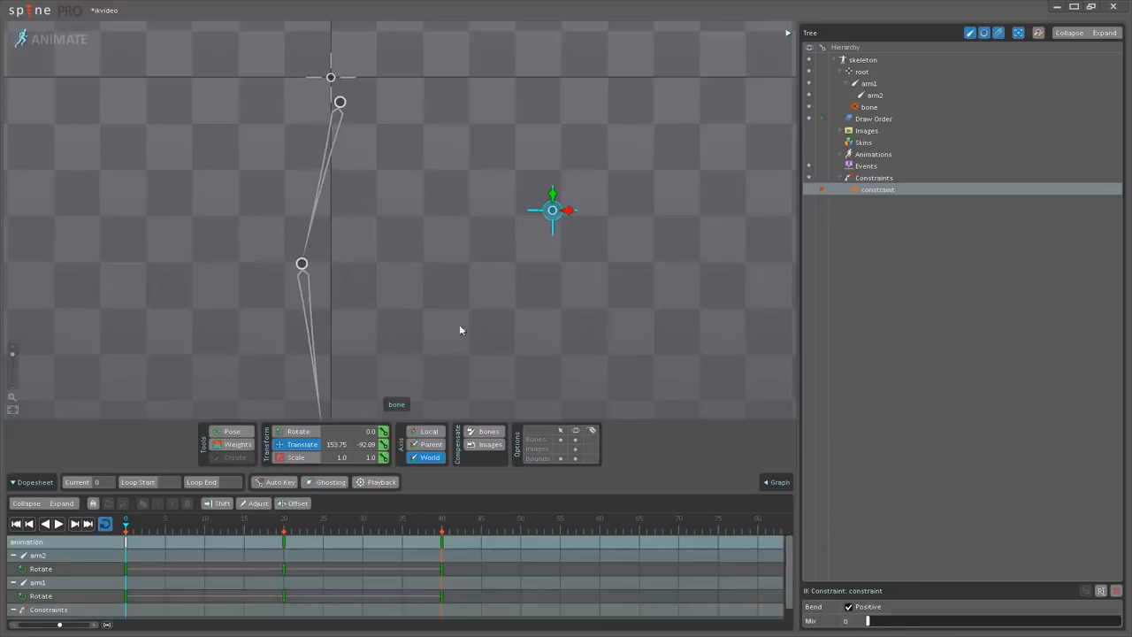
left_click(58, 524)
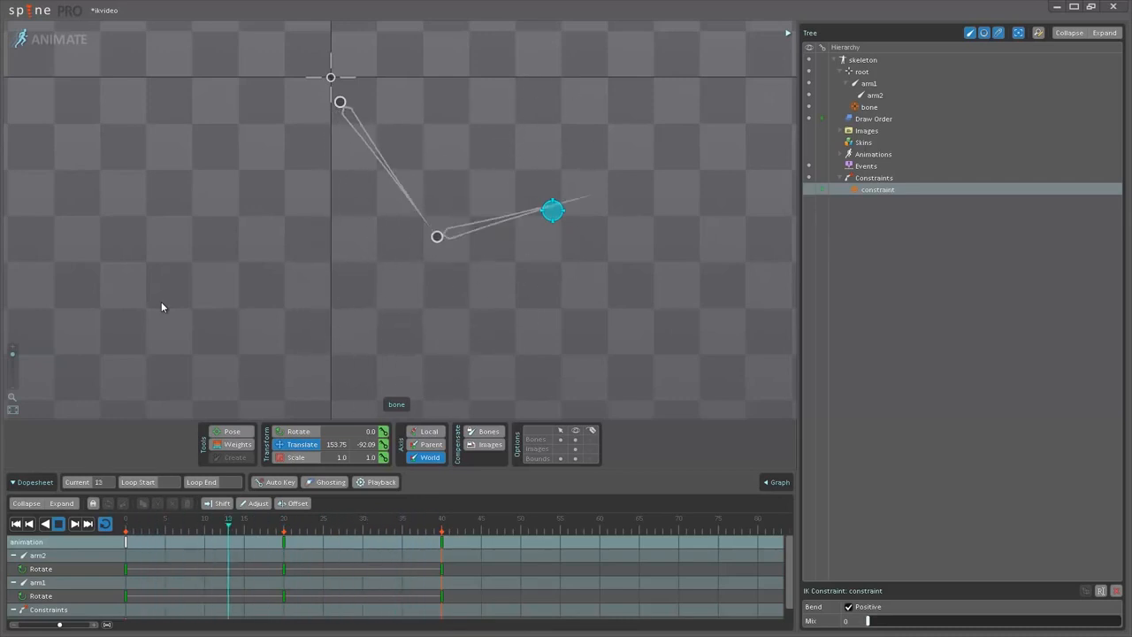
key("d")
left_click(125, 527)
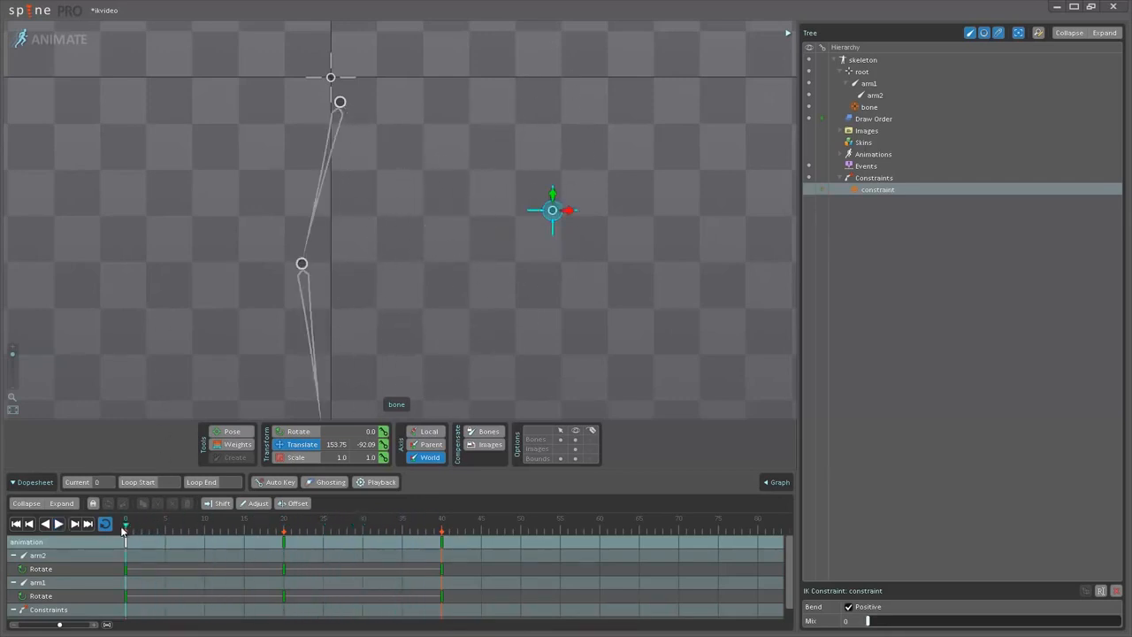
Make the IK constraint visible and key its mix at 0 on frame 10.
left_click(808, 189)
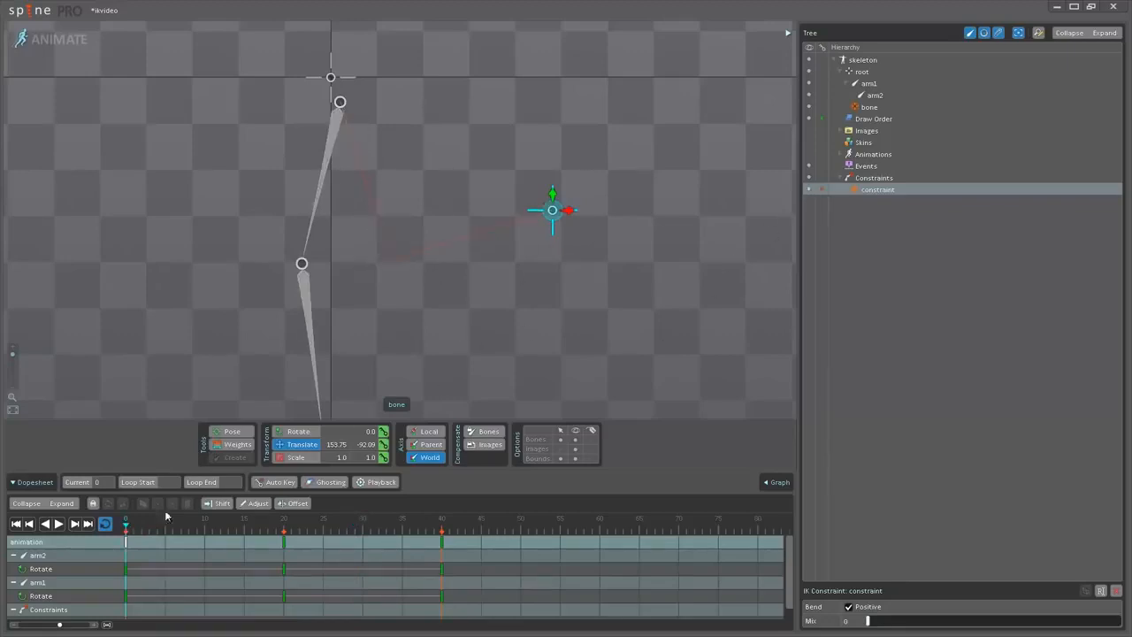
mouse_move(127, 531)
left_mouse_down()
mouse_move(430, 531)
mouse_move(133, 531)
left_mouse_up()
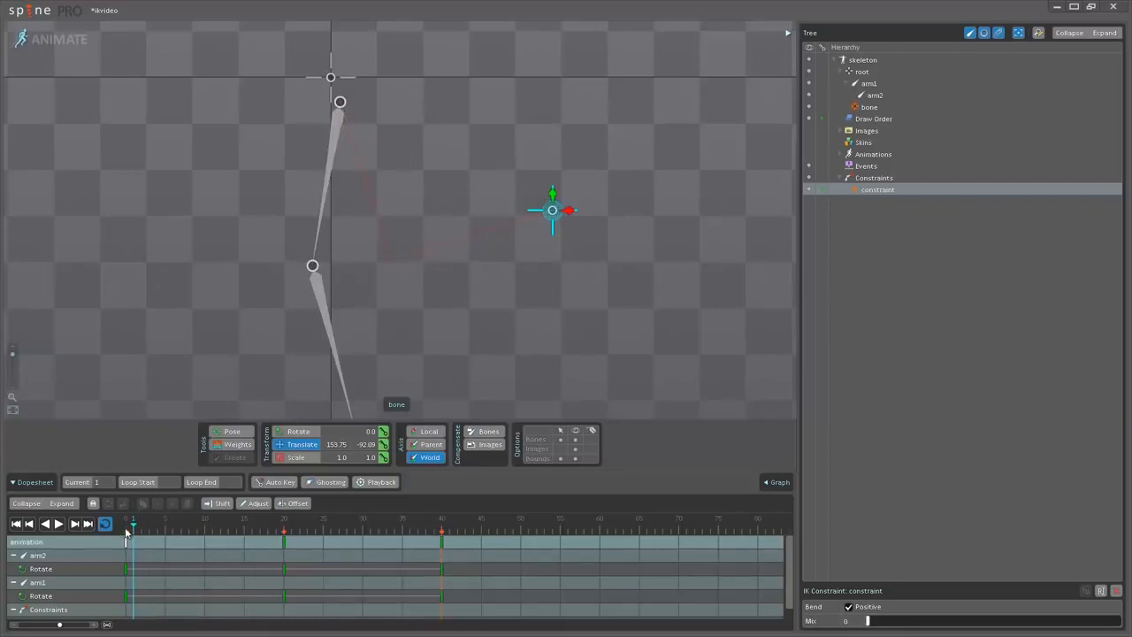
left_click_drag(129, 528, 207, 528)
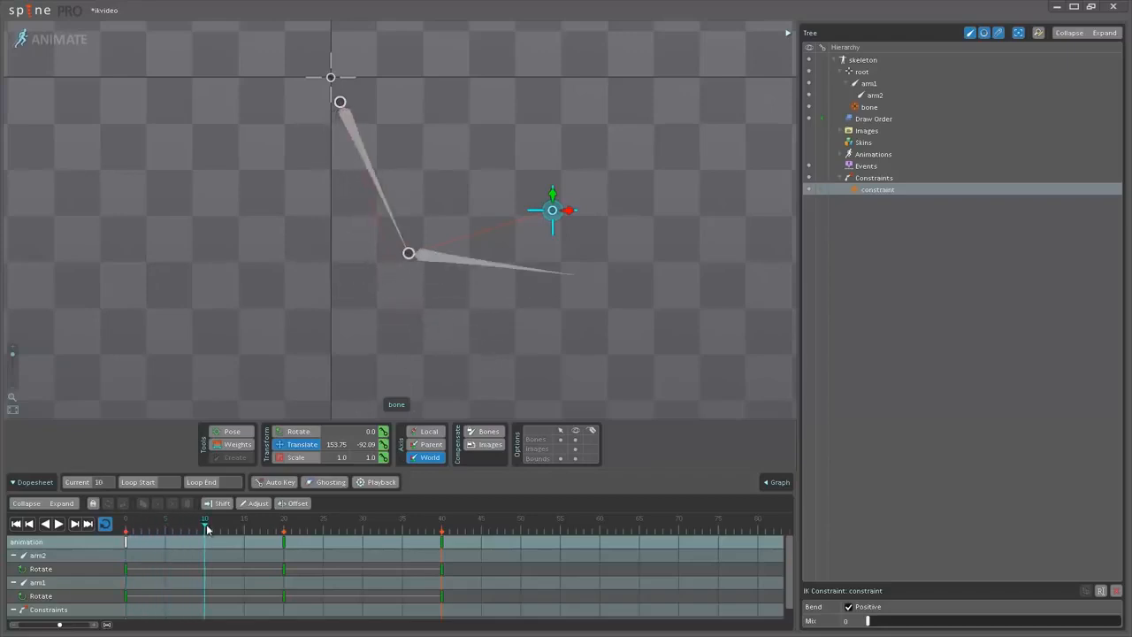
left_click(822, 188)
Key the IK constraint's mix at 100 on frame 30.
left_click_drag(284, 523, 362, 524)
left_click_drag(880, 624, 1125, 624)
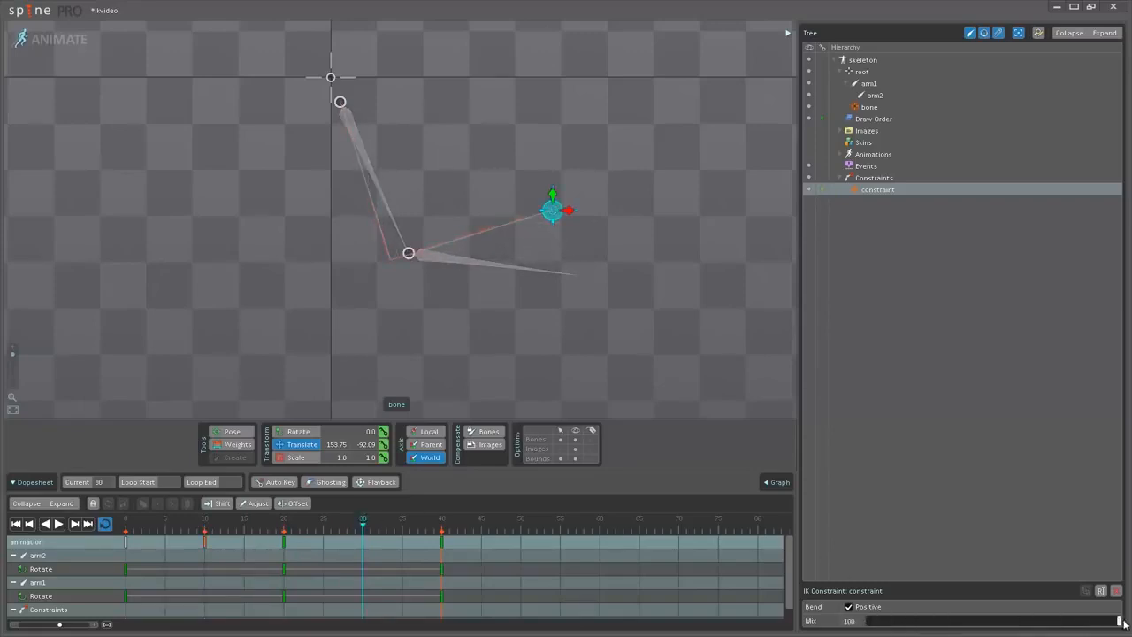
left_click(824, 189)
Scrub the timeline between frames 16 and 33 to compare the keyed arm pose with the IK pose.
left_click_drag(332, 524, 252, 524)
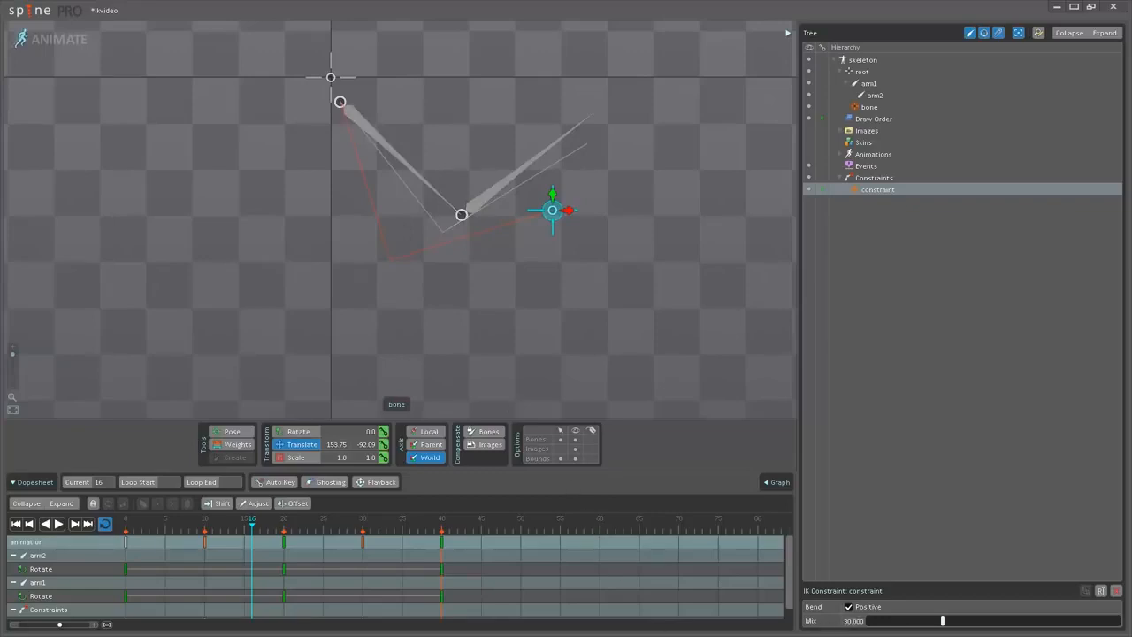
left_click_drag(249, 524, 363, 530)
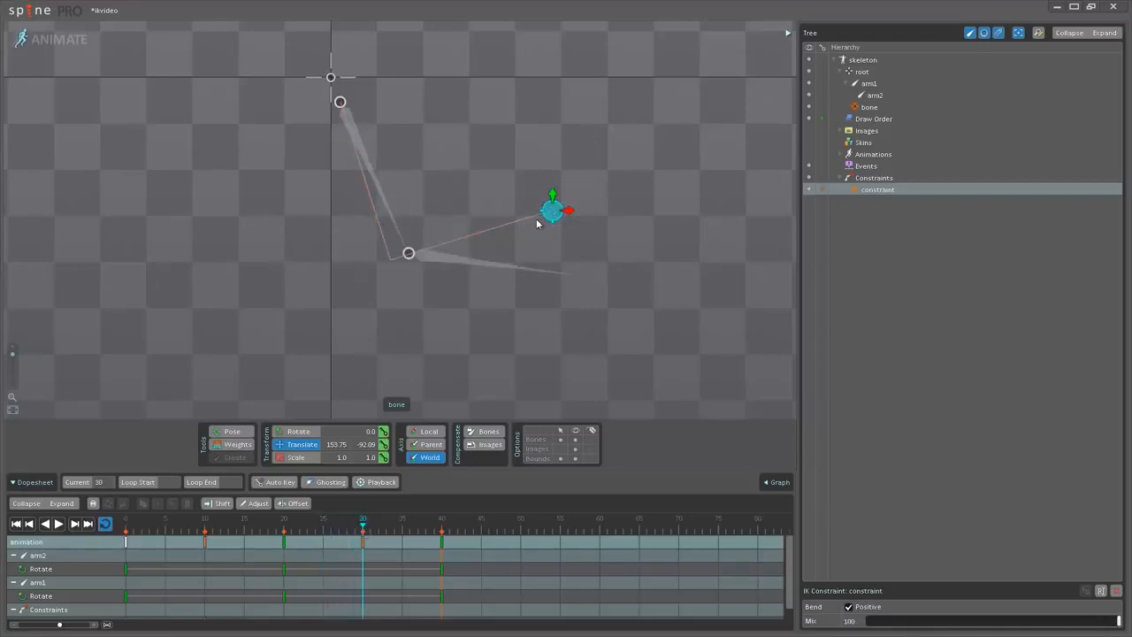
mouse_move(376, 529)
left_mouse_down()
mouse_move(435, 530)
mouse_move(374, 531)
mouse_move(395, 531)
left_mouse_up()
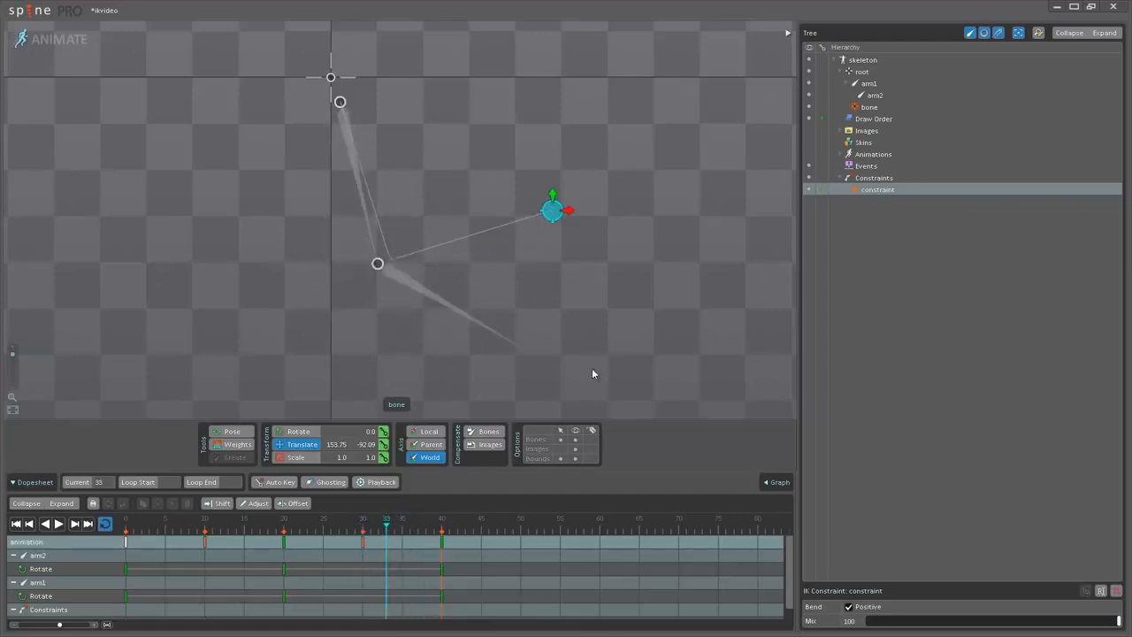
Hide the IK constraint's overlay and play the blended animation, returning to frame 0.
left_click(807, 191)
key("space")
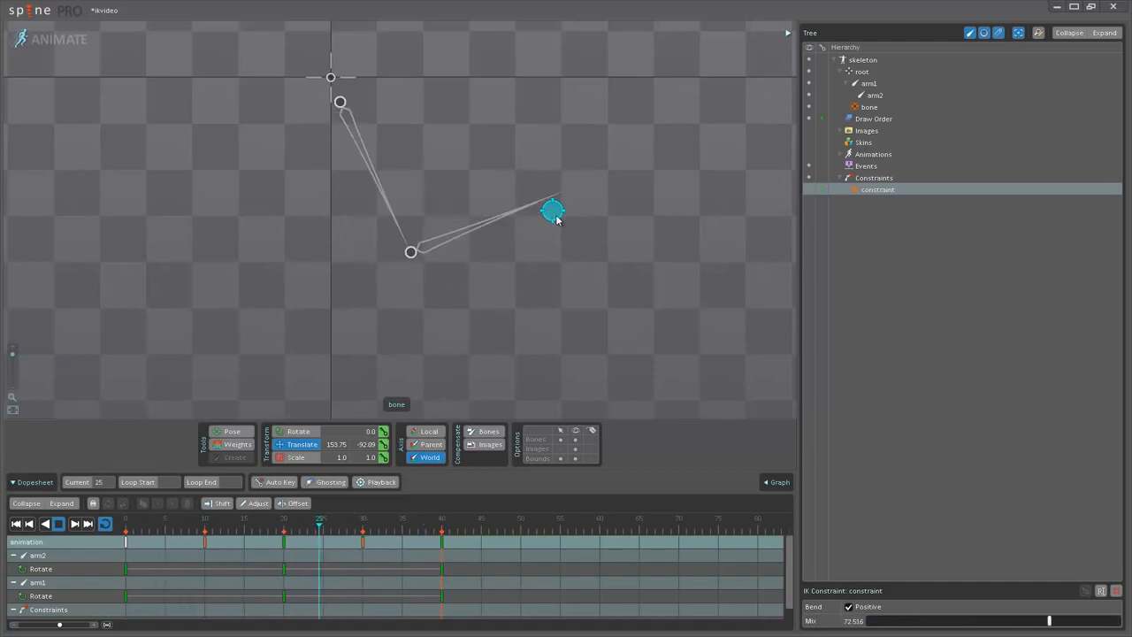
left_click_drag(416, 527, 126, 528)
Open the recent project velocihorn without saving the current project's changes.
left_click(29, 7)
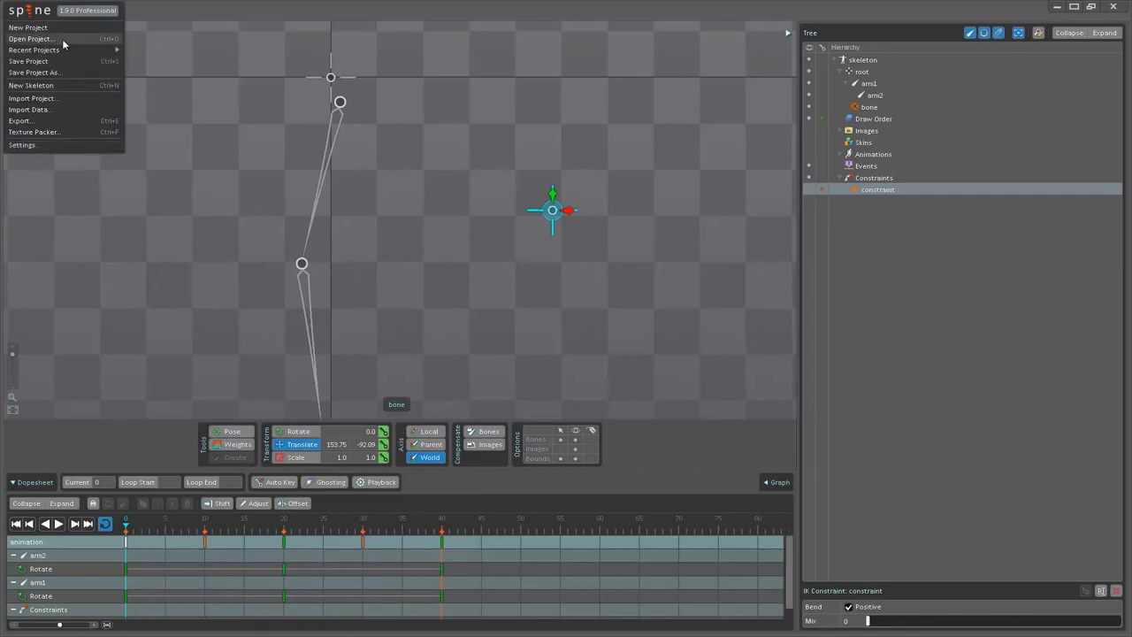
mouse_move(69, 49)
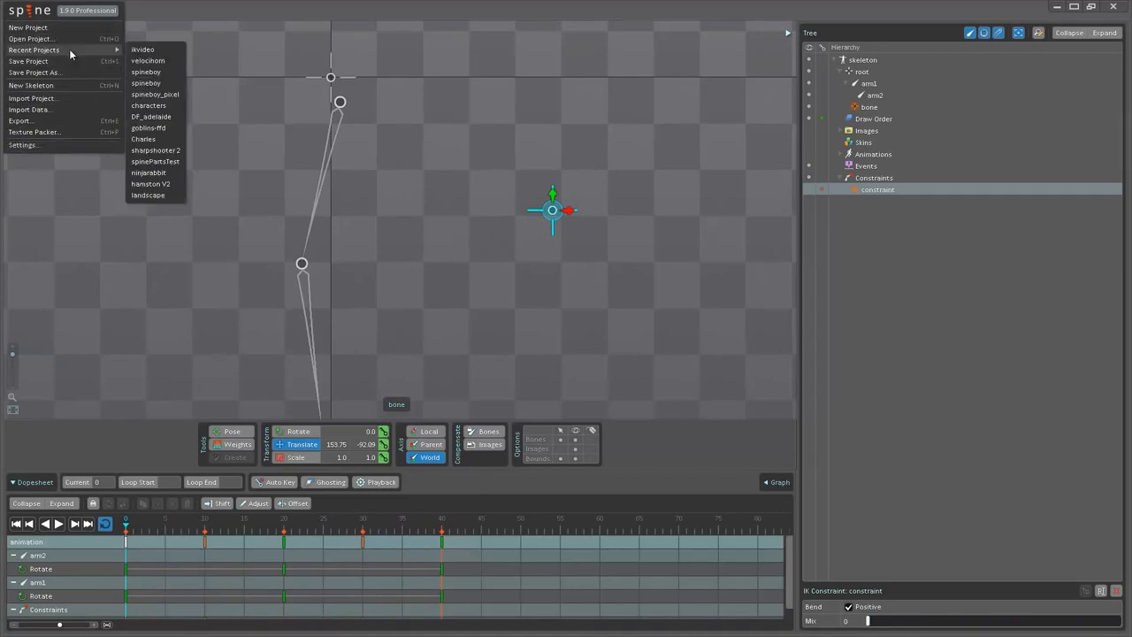
left_click(152, 60)
left_click(451, 330)
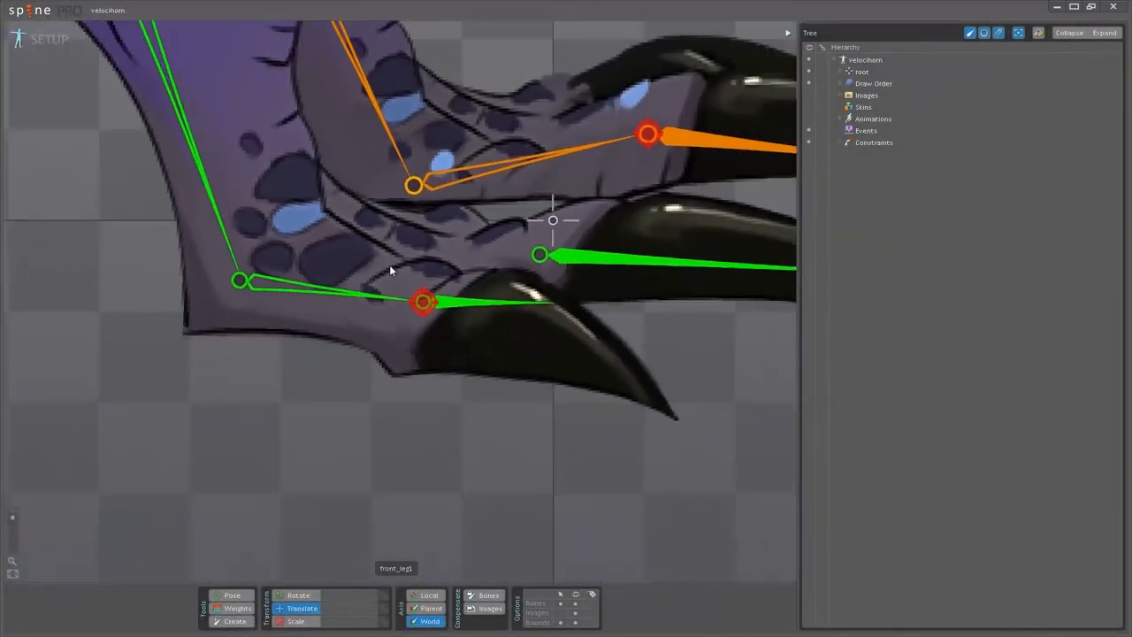
scroll(390, 271, "down", 8)
left_click_drag(582, 225, 710, 422)
scroll(710, 422, "up", 3)
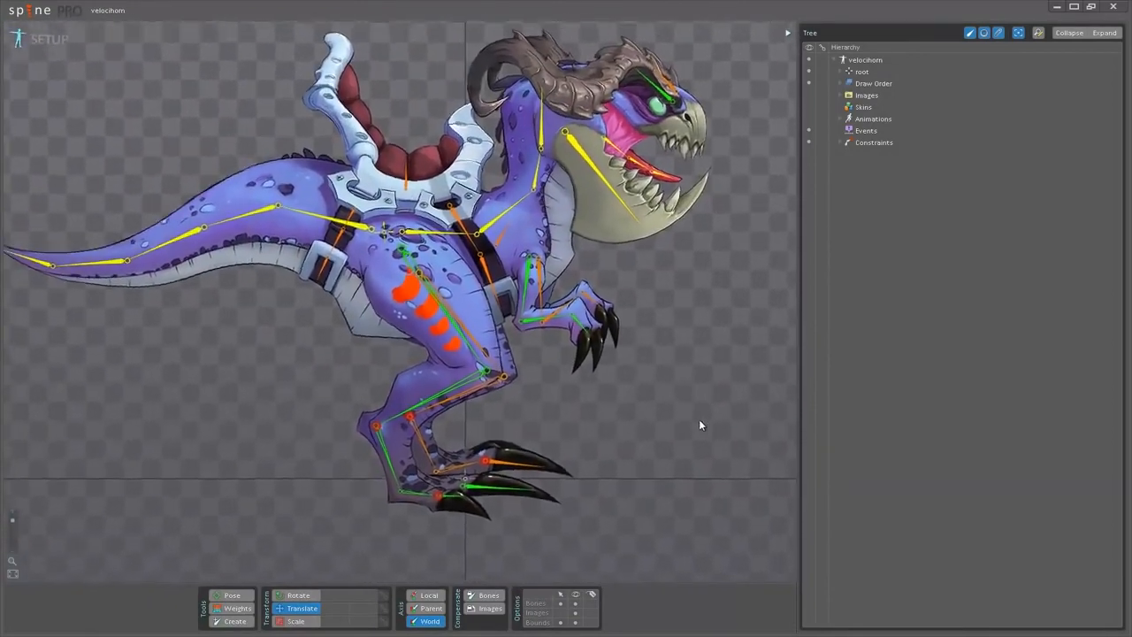
Select the front_leg1 and front_leg2 bones, try moving their front_leg_goal target, and undo the move.
left_click(418, 247)
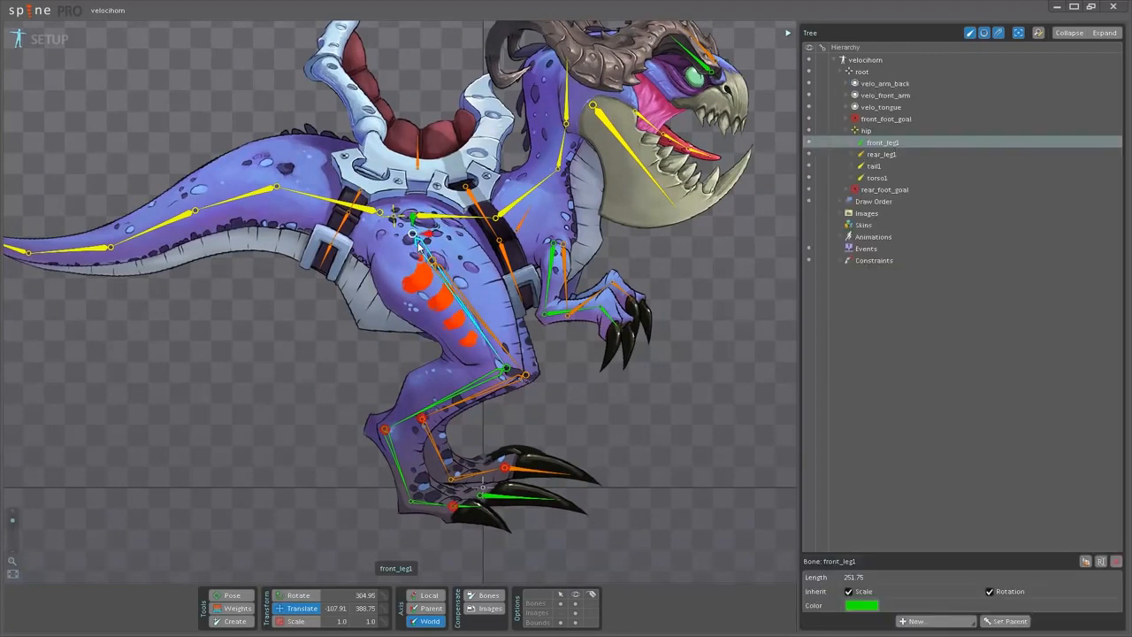
left_click(482, 379, "ctrl")
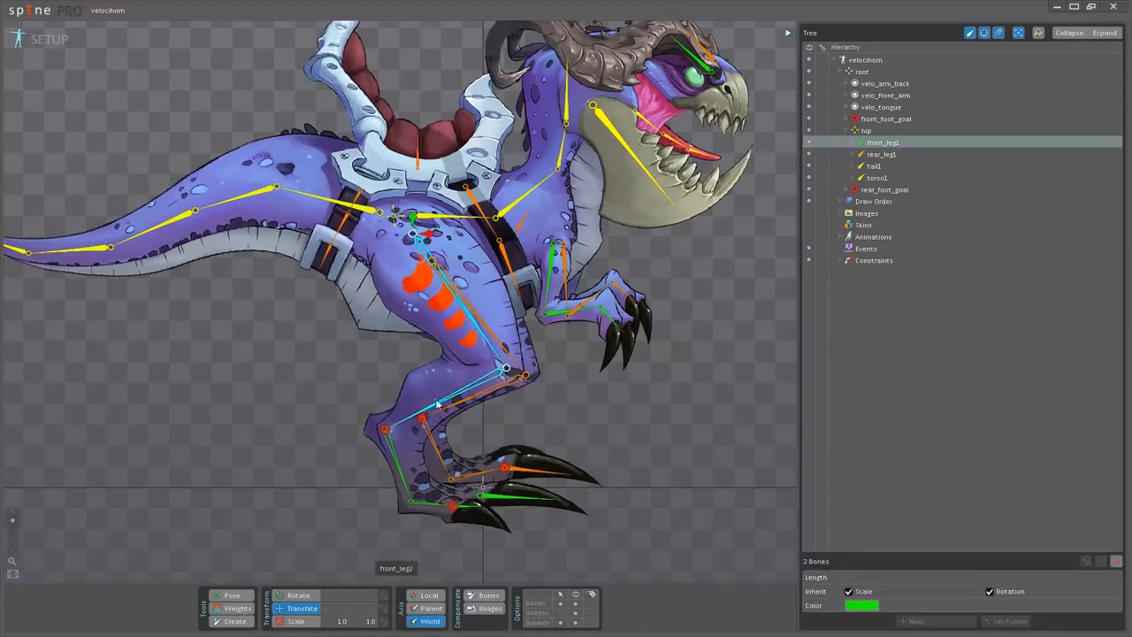
left_click(389, 431)
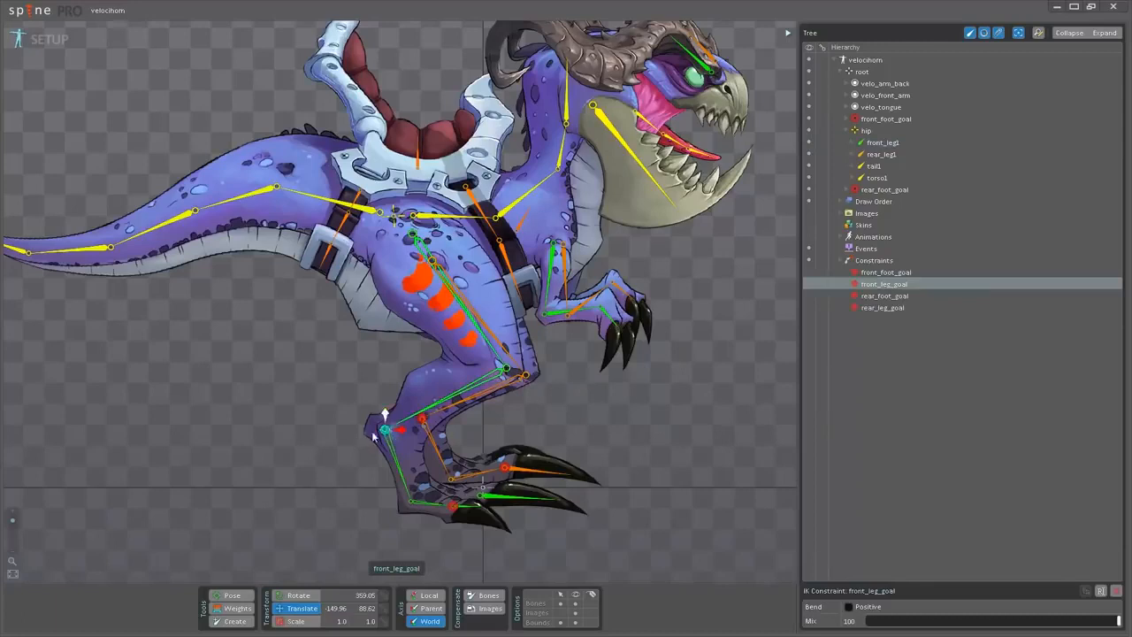
left_click_drag(305, 464, 349, 440)
key("ctrl+z")
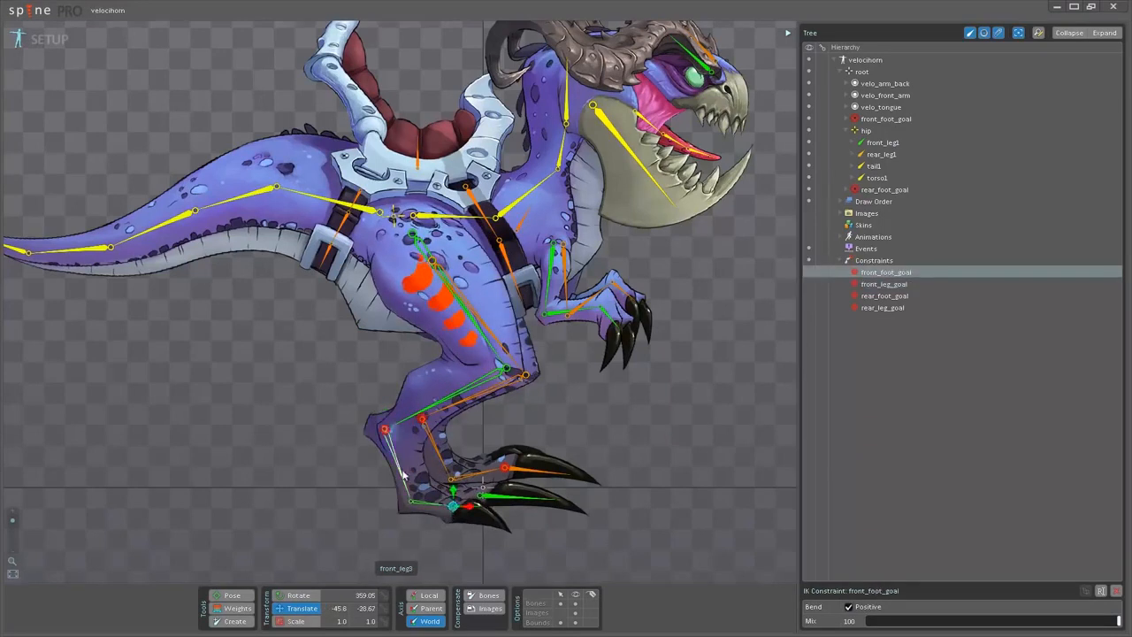
Select front_leg3 and the adjoining foot bone, and move their front_foot_goal target to about -63.85, 23.68.
left_click(402, 475)
left_click(435, 508, "ctrl")
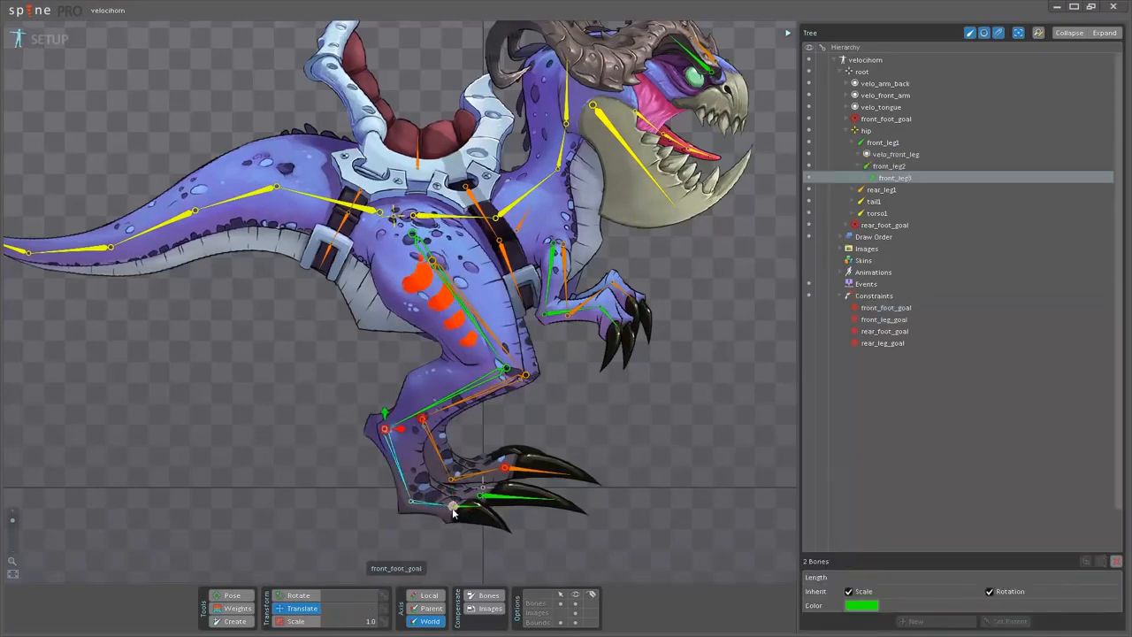
left_click(452, 507)
left_click_drag(533, 542, 530, 518)
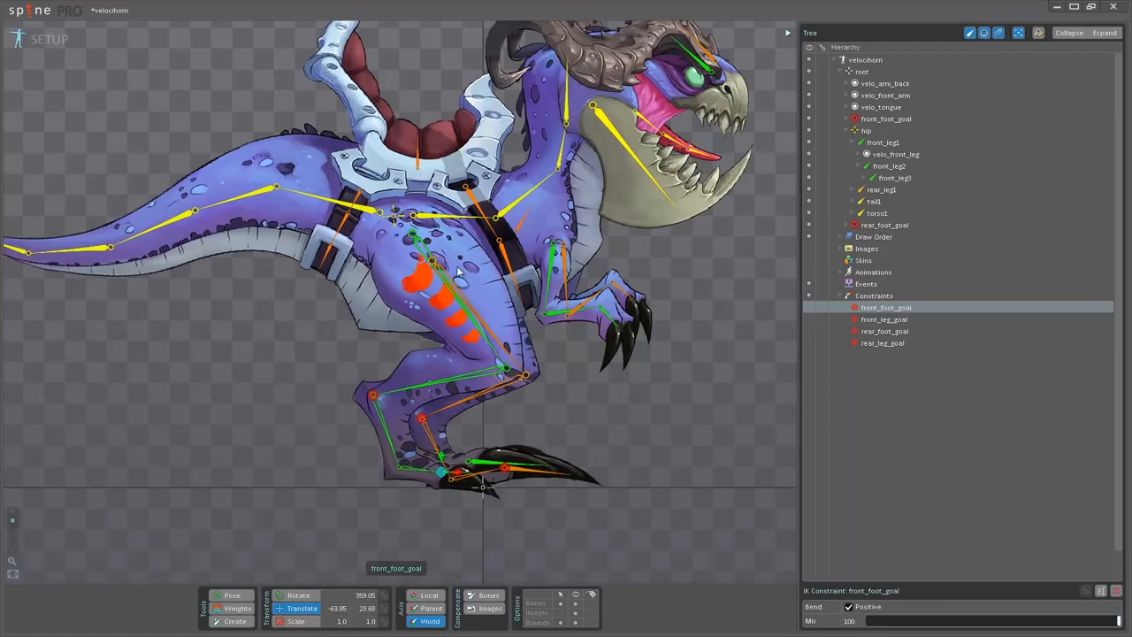
Select the front_leg_goal and front_foot_goal targets in turn, try adjusting front_foot_goal, and undo the change.
left_click_drag(446, 330, 517, 500)
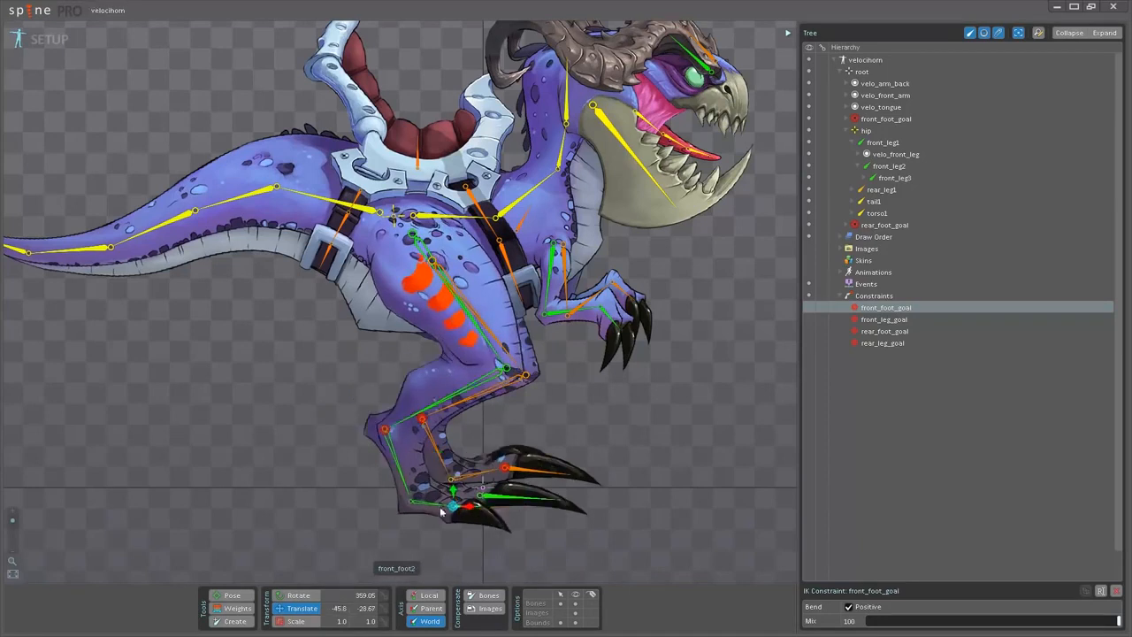
left_click(384, 431)
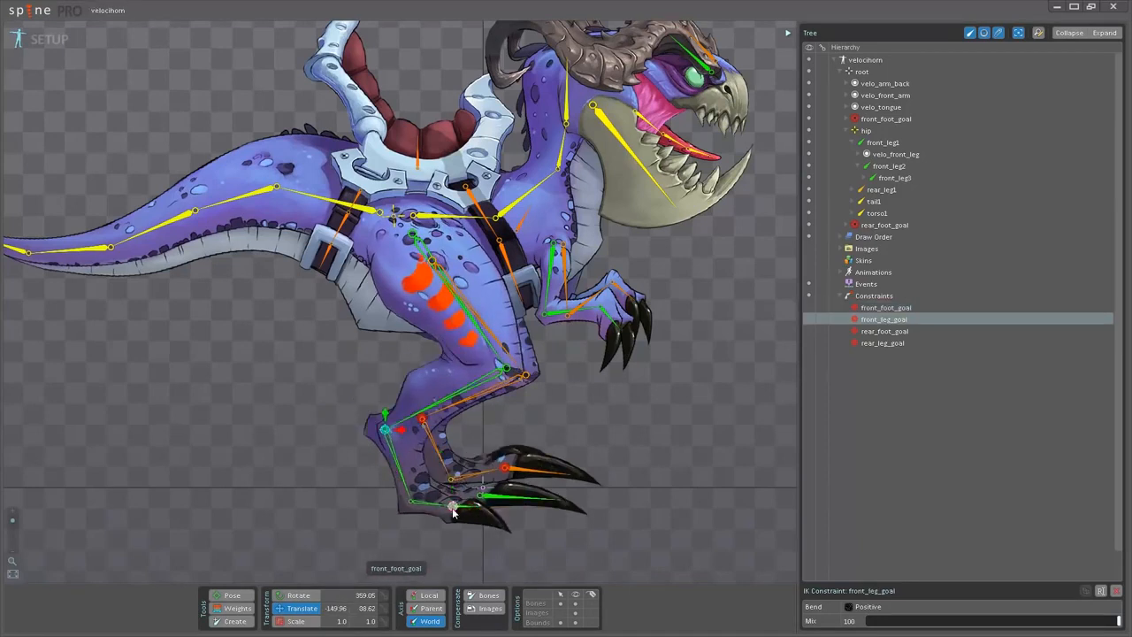
left_click(452, 509)
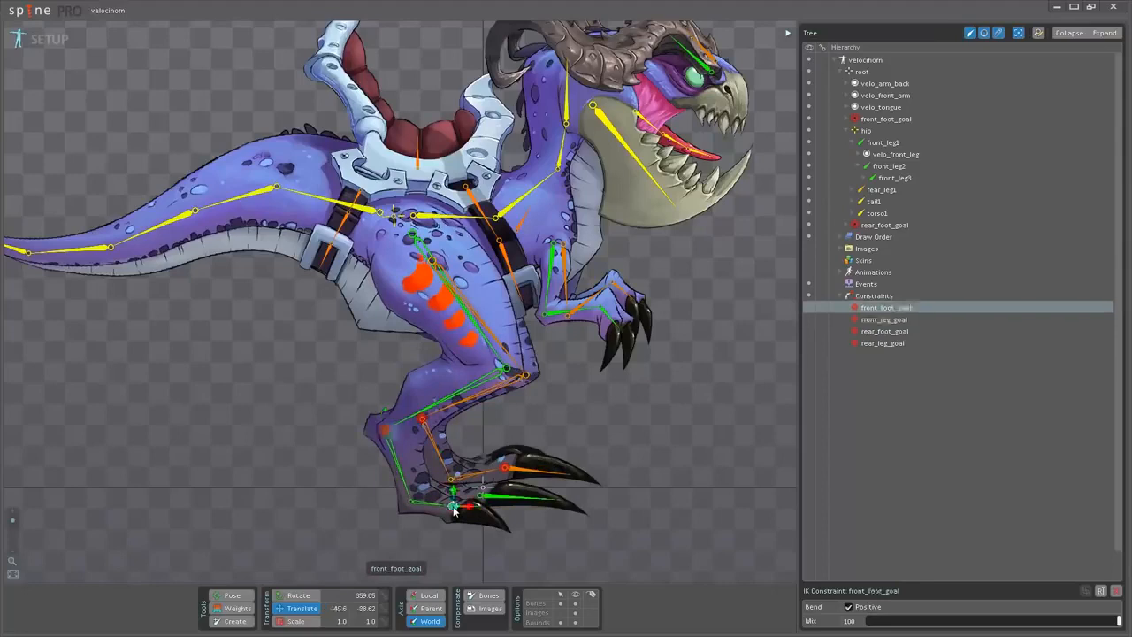
left_click_drag(628, 426, 673, 513)
key("ctrl+z")
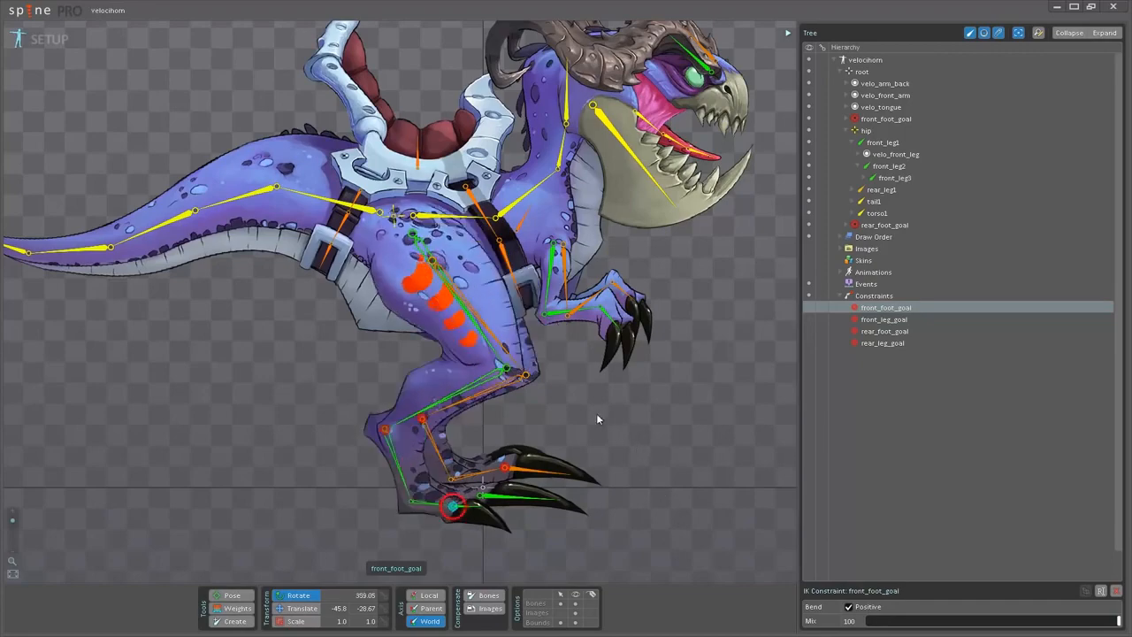
Switch to Animate mode and play the walk animation with front_foot_goal selected, stopping at frame 6.
left_click(53, 39)
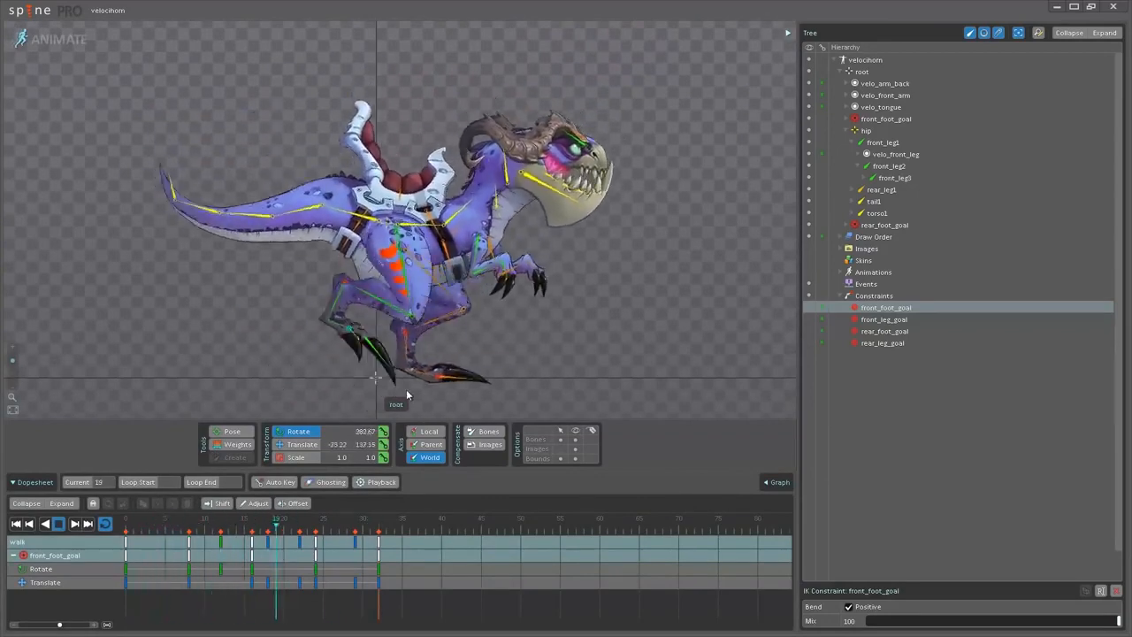
key("d")
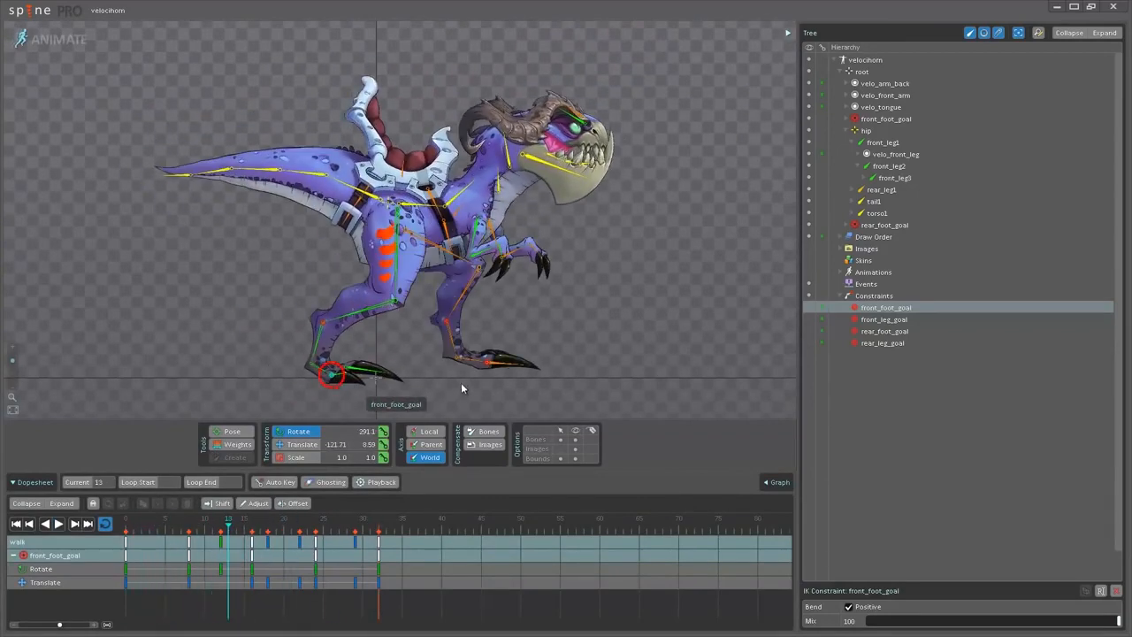
key("d")
key("d")
scroll(113, 120, "up", 1)
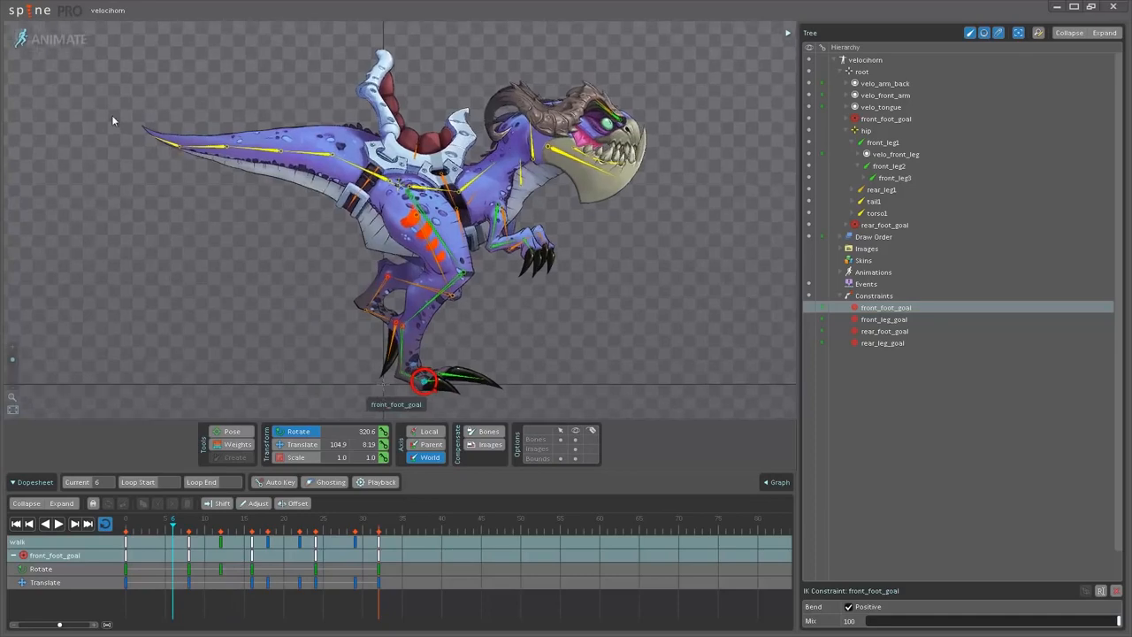
Return to Setup mode and lower the hip bone to about -102.16, 367.87, with its rotation at about 352.37.
left_click(56, 40)
scroll(345, 295, "up", 3)
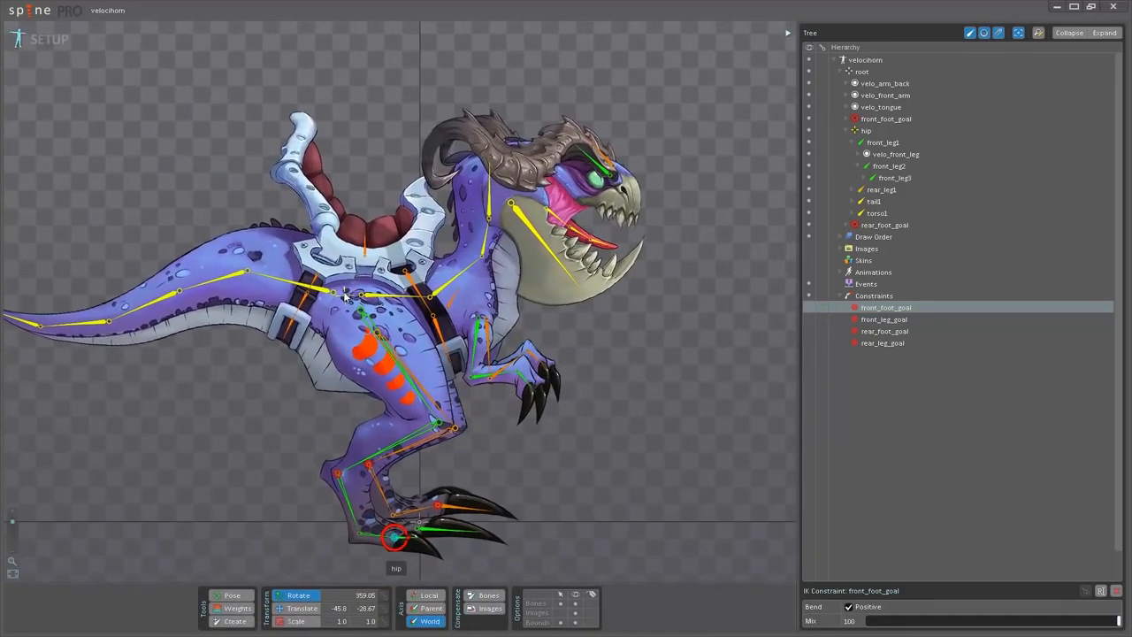
left_click(346, 296)
left_click_drag(696, 270, 704, 365)
key("t")
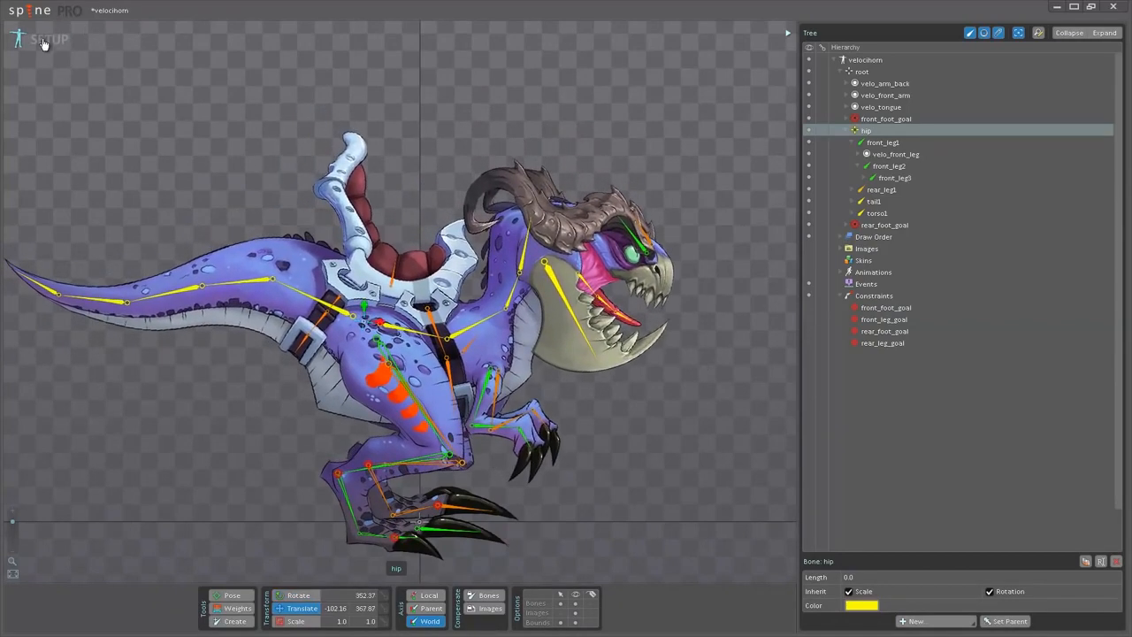
Play the walk animation in Animate mode with the lowered hip setup pose, stopping at frame 23.
left_click(44, 40)
scroll(300, 287, "down", 4)
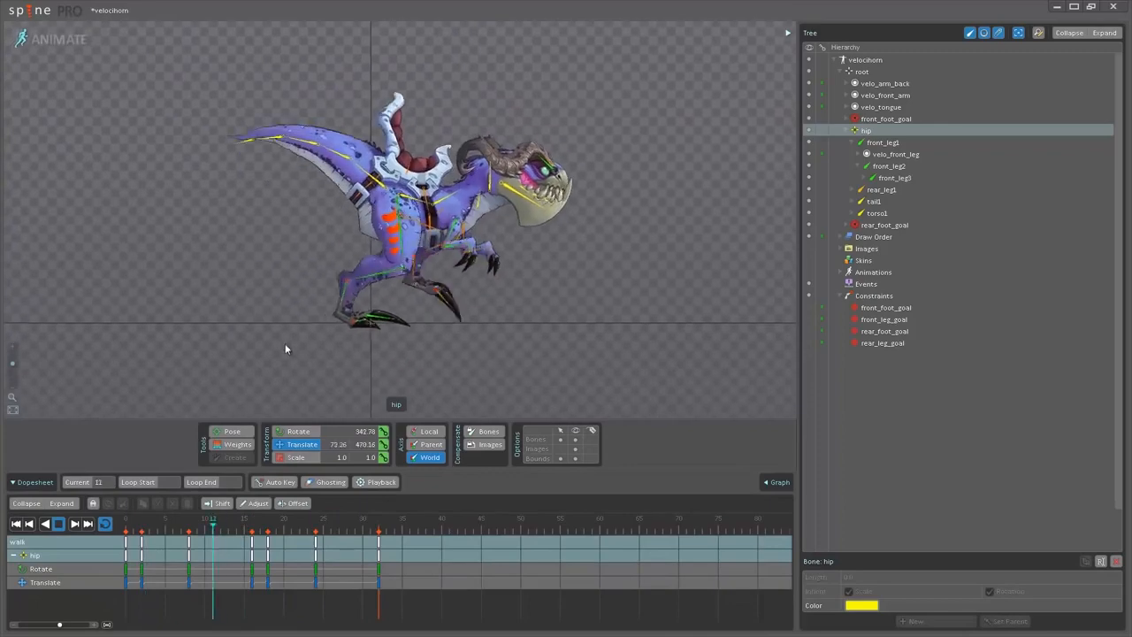
scroll(391, 290, "up", 2)
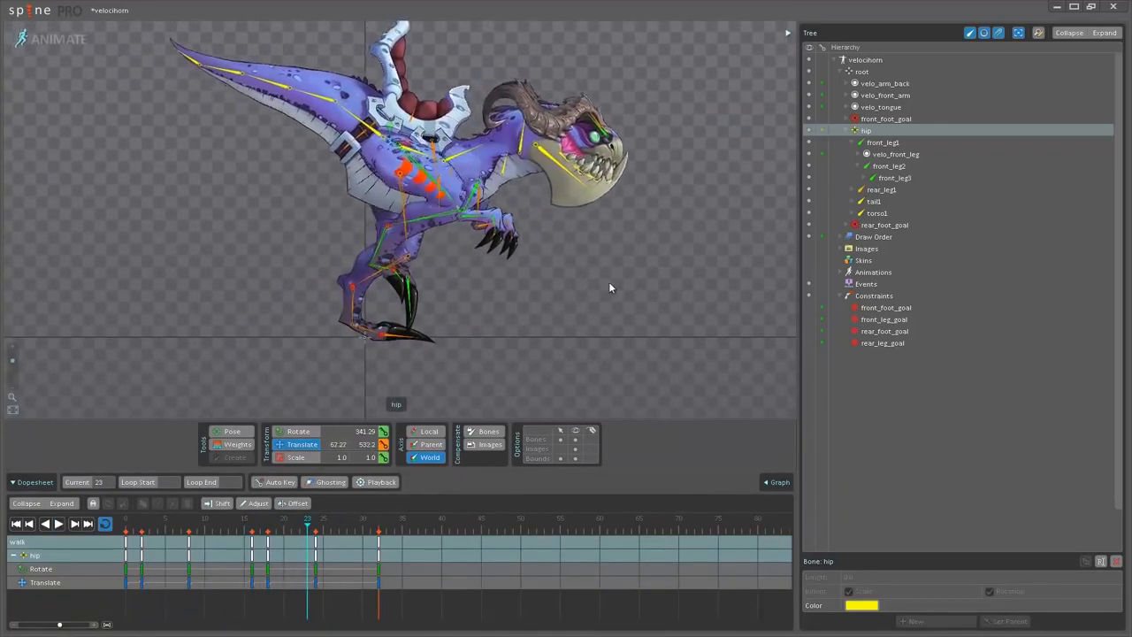
Return to Setup mode and raise the hip bone to about -129.46, 436.93, rotating it to about 11.58.
left_click(57, 42)
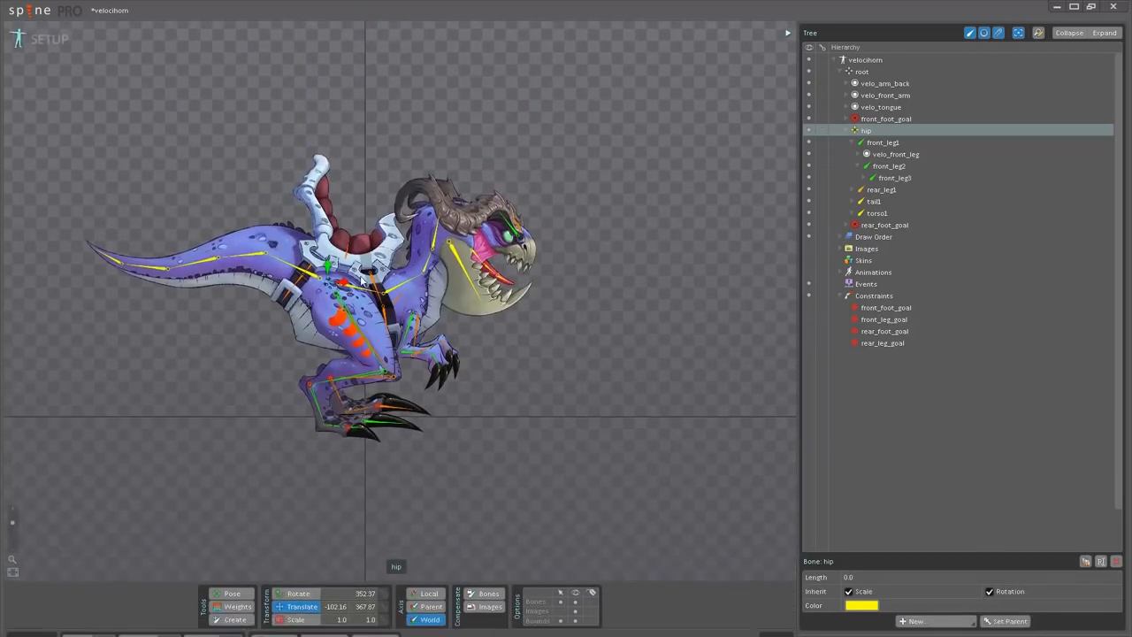
left_click_drag(618, 350, 620, 241)
key("v")
left_click_drag(621, 320, 610, 295)
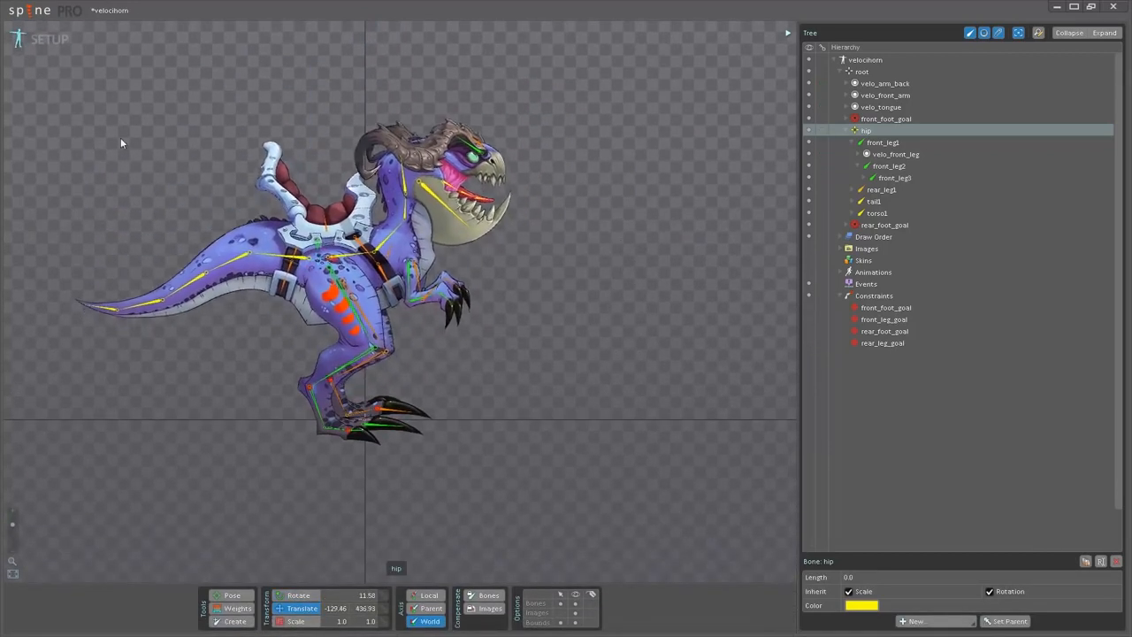
Play the walk animation in Animate mode with the raised and rotated hip setup pose, stopping at frame 1.
left_click(48, 42)
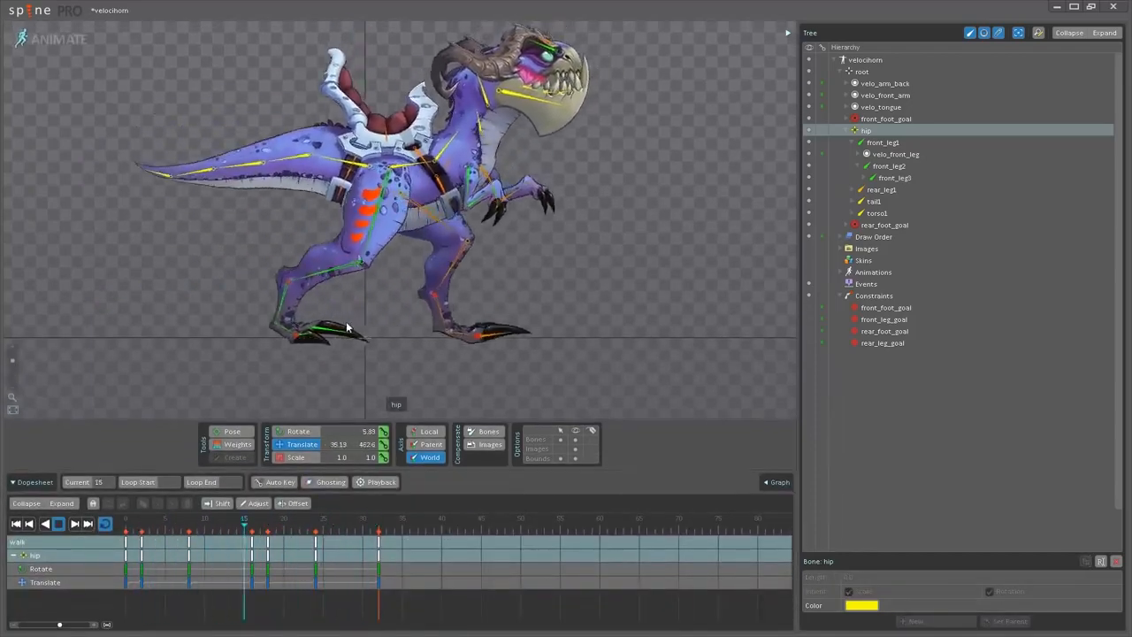
key("space")
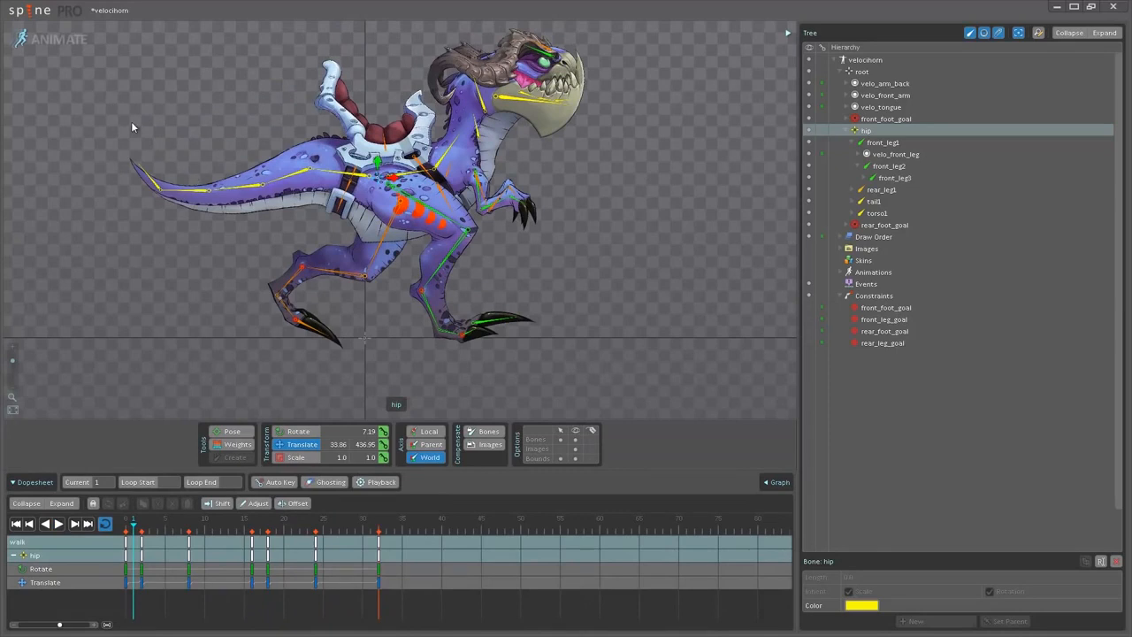
scroll(244, 285, "down", 1)
left_click_drag(245, 290, 265, 276)
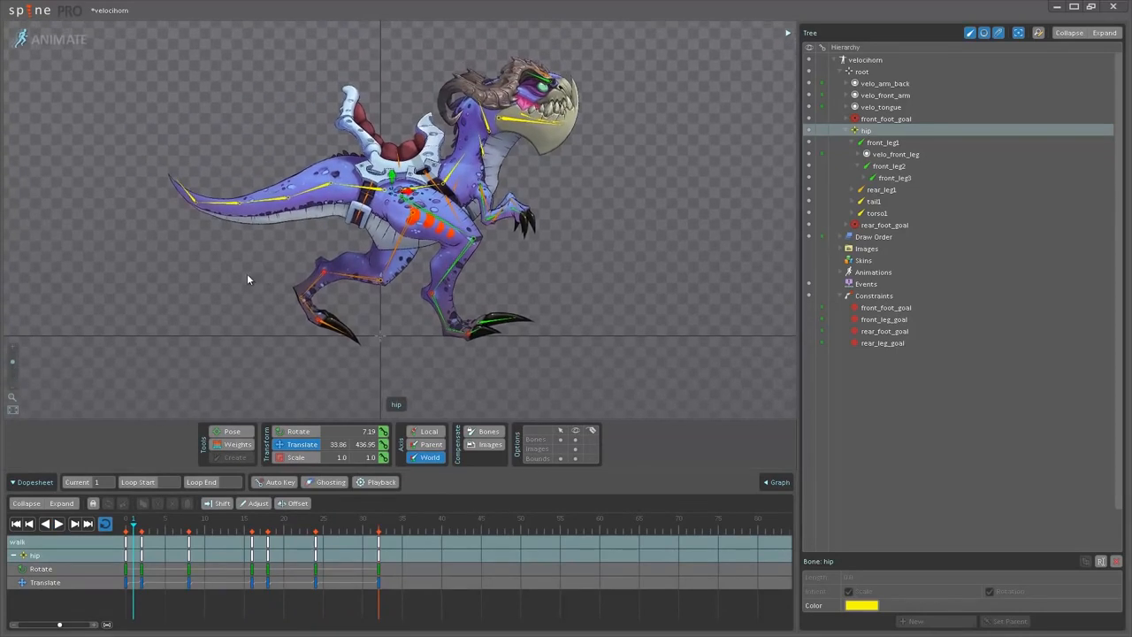